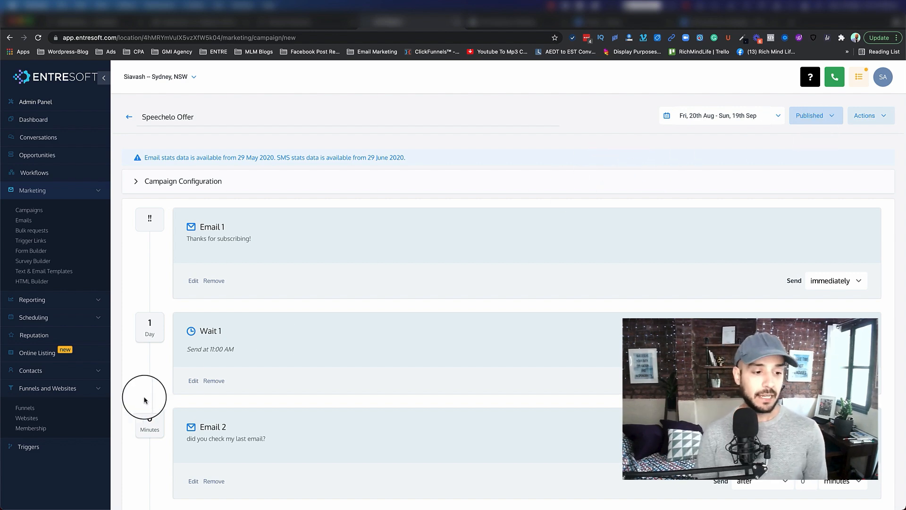
Create a new funnel named "speechelo Capture".
scroll(52, 387, "down", 2)
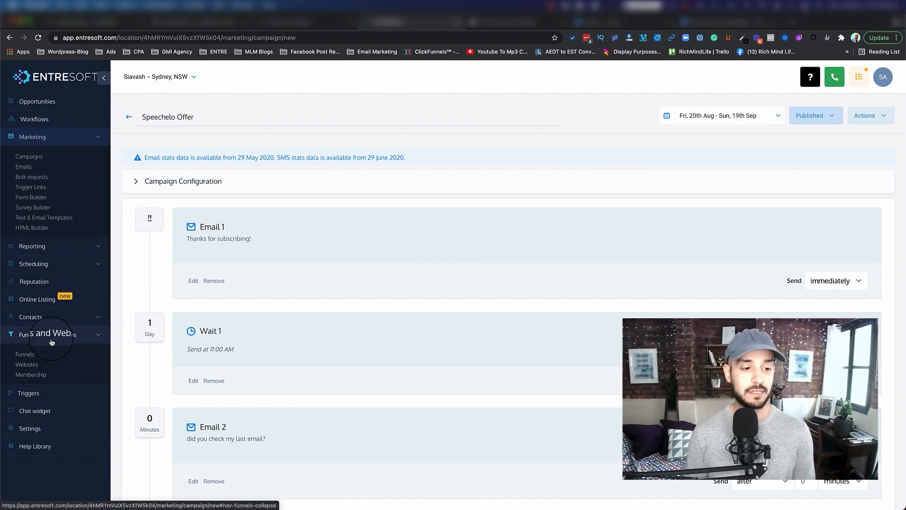
left_click(25, 359)
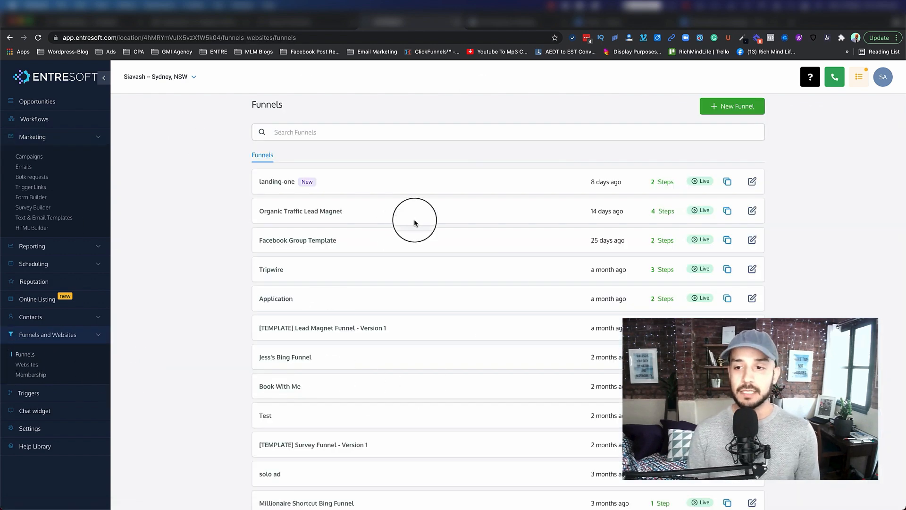
left_click(739, 106)
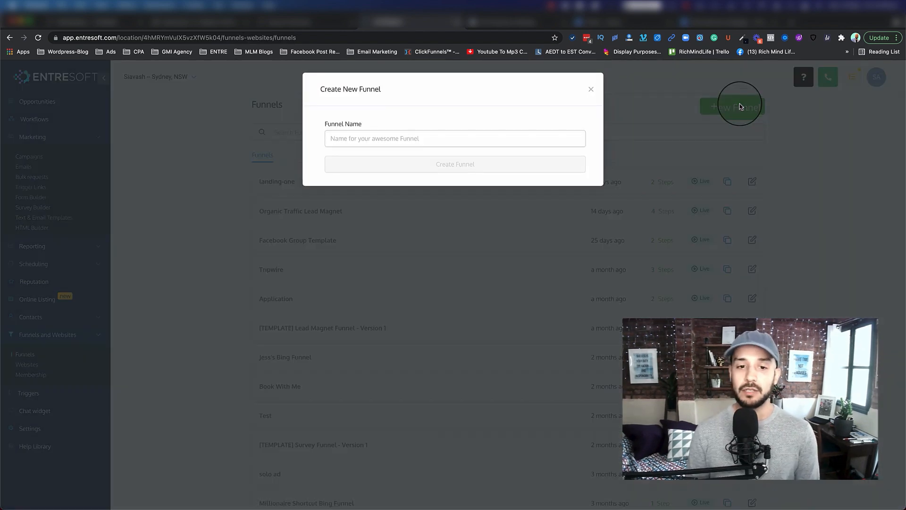
left_click(349, 141)
type("S")
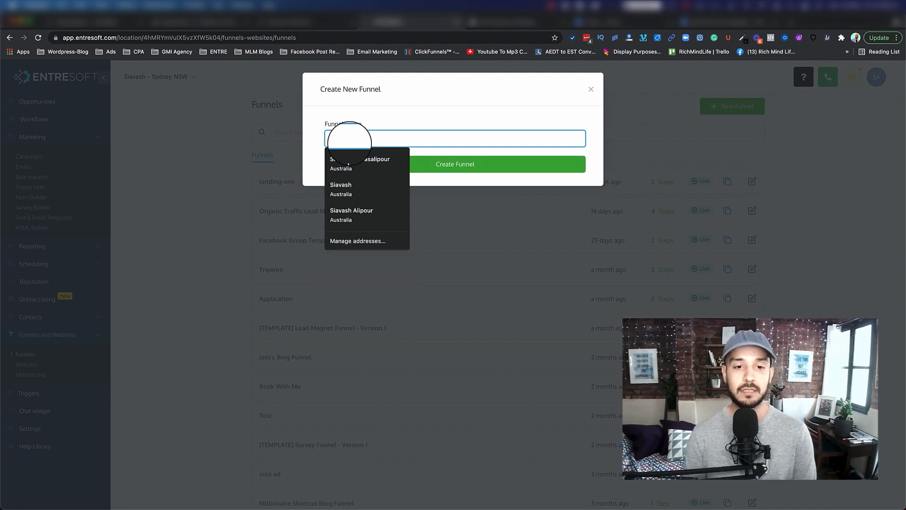
type("eechelo Capture")
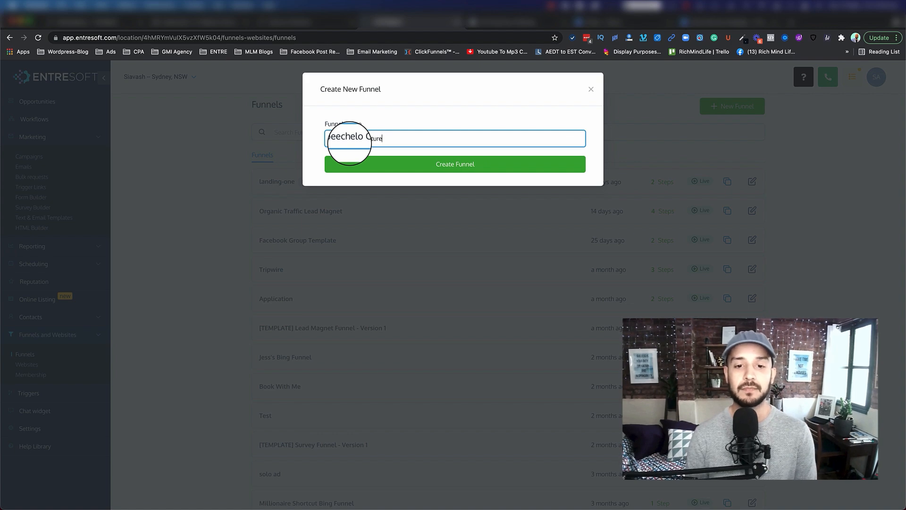
left_click(420, 166)
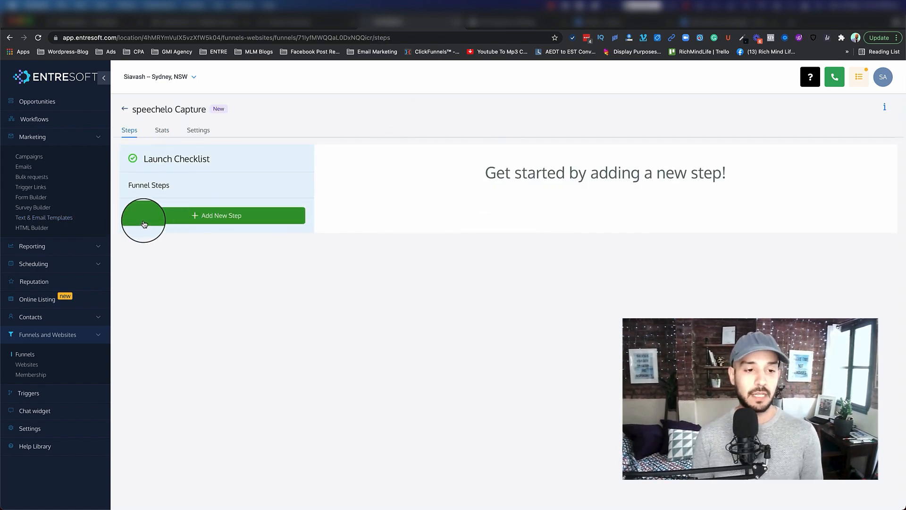
Add a funnel step named "Landing Page" without a ClickFunnels import and open its page for editing.
left_click(207, 221)
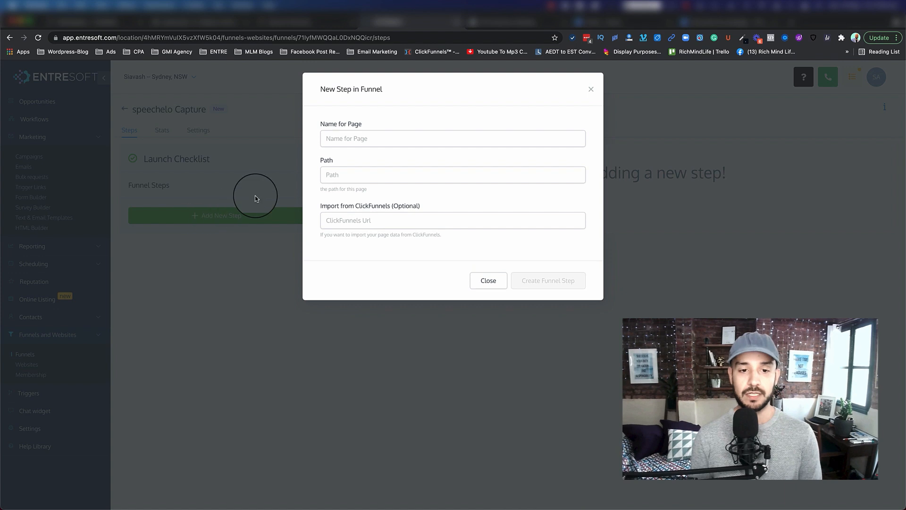
left_click(342, 138)
type("Landing Page")
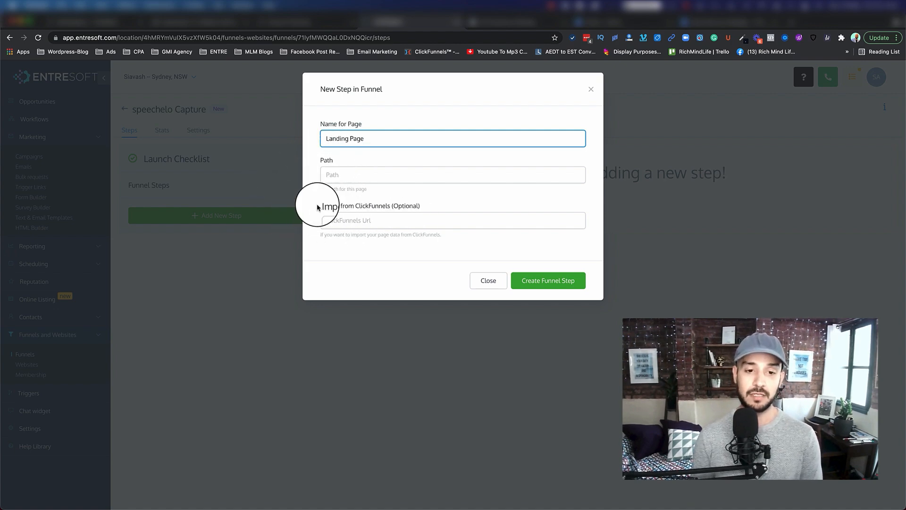
left_click_drag(321, 205, 425, 204)
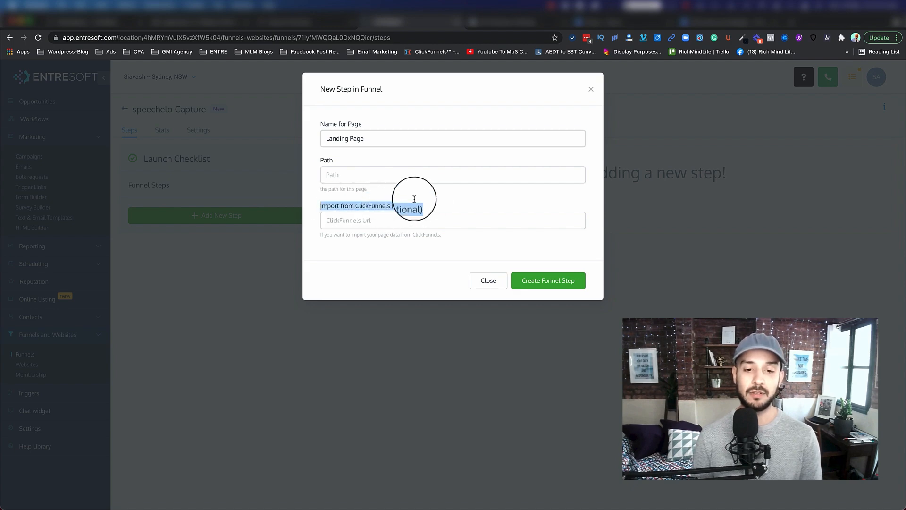
left_click(328, 221)
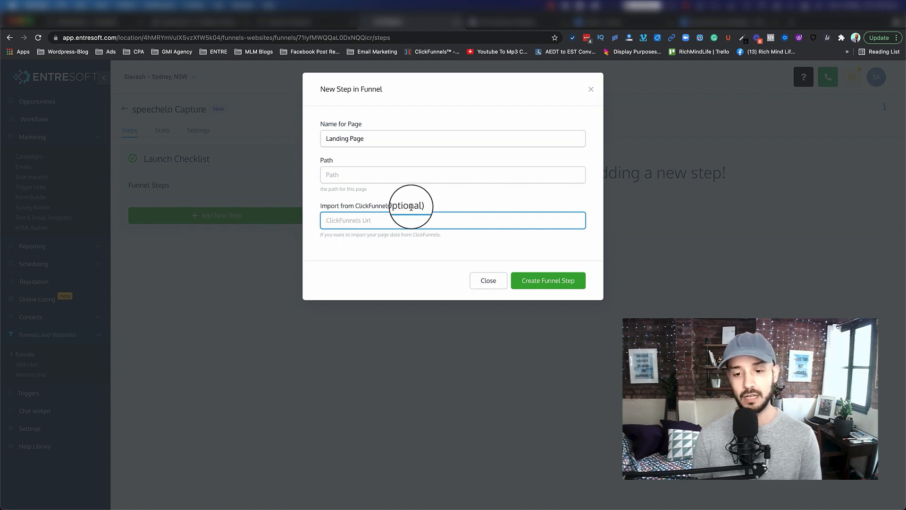
left_click(530, 281)
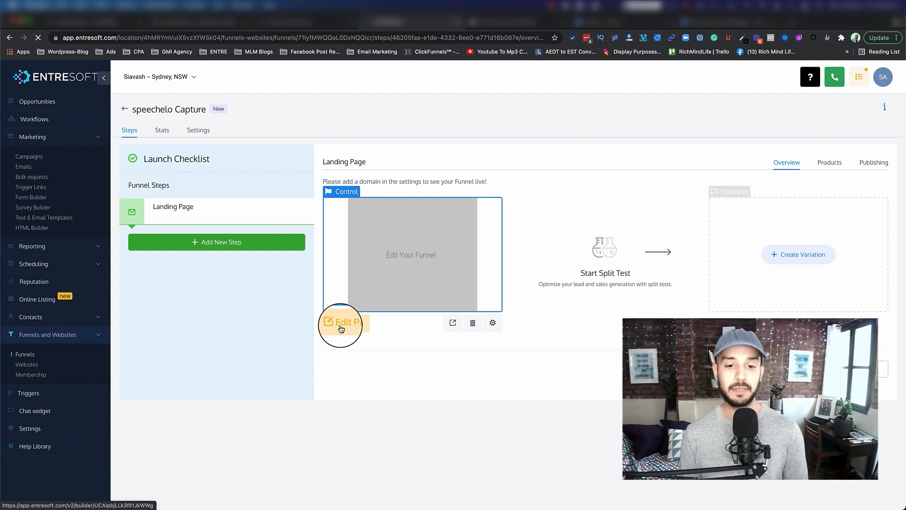
left_click(341, 325)
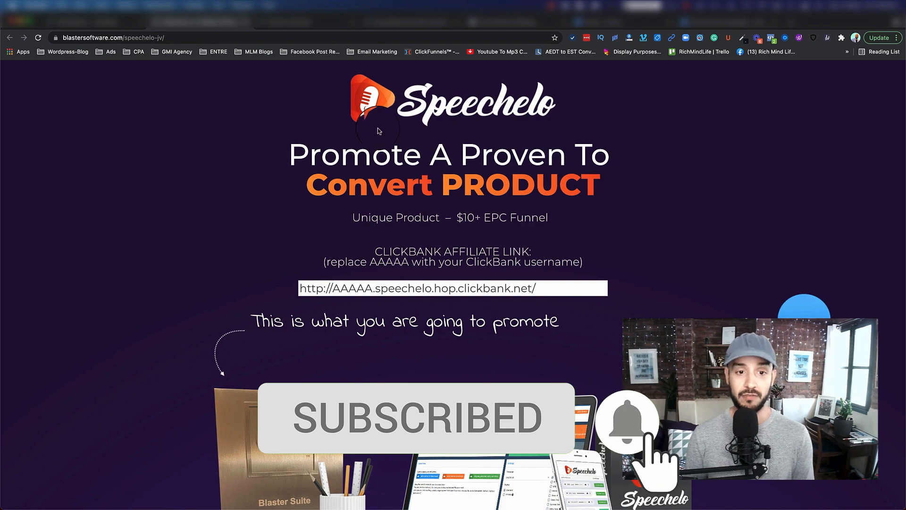
Look through the Speechelo affiliate page on blastersoftware.com and copy its ClickBank affiliate link.
scroll(418, 204, "down", 6)
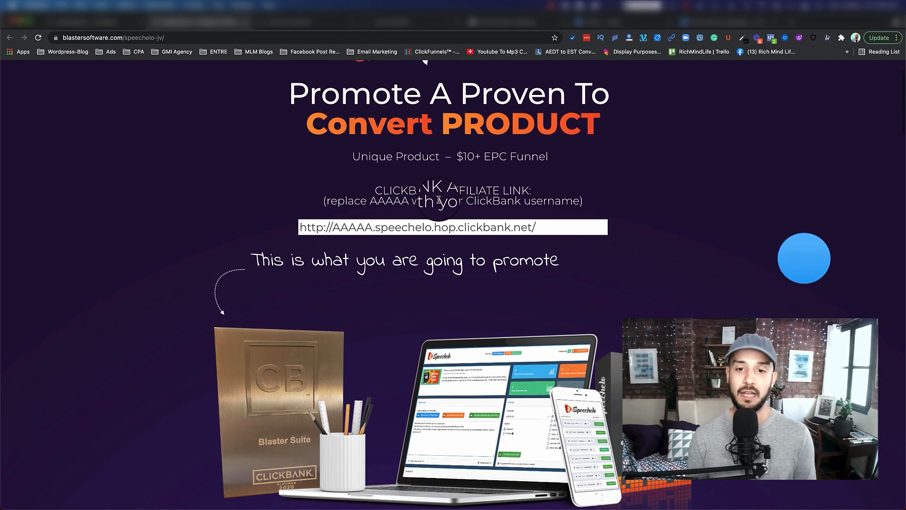
scroll(419, 204, "down", 13)
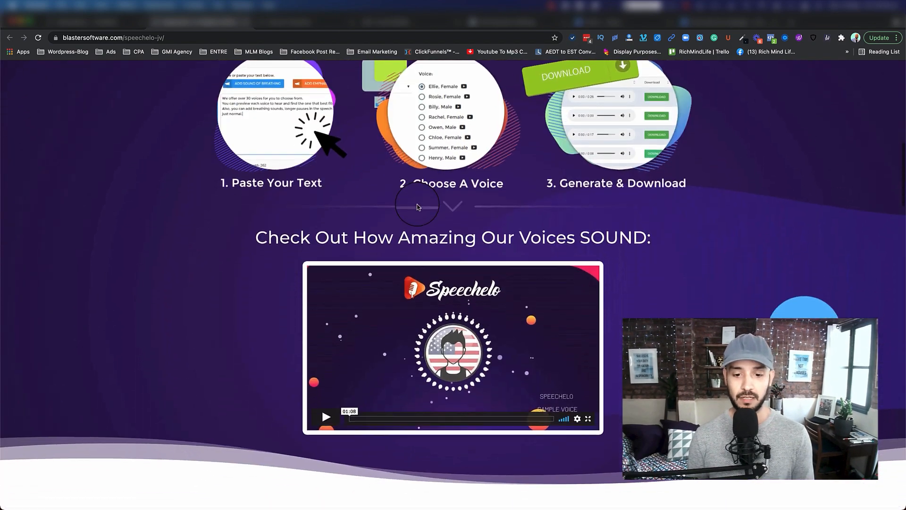
scroll(417, 206, "up", 12)
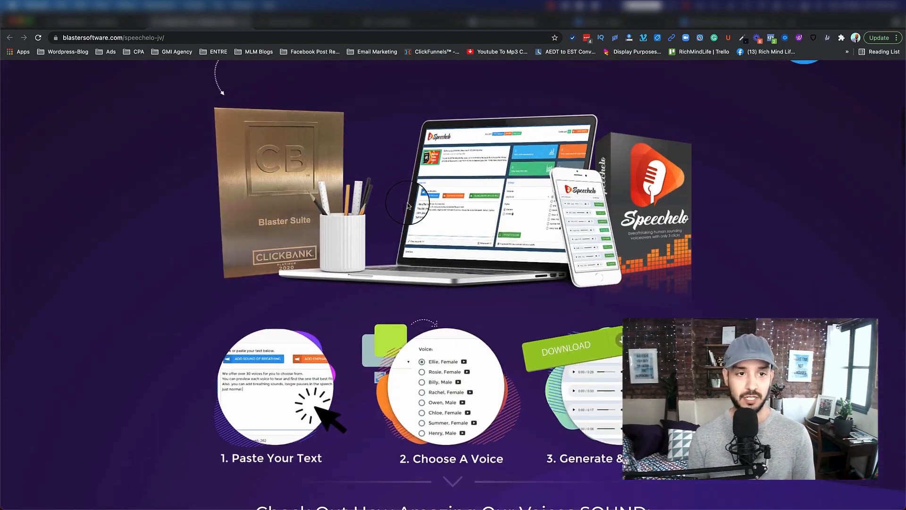
scroll(396, 308, "up", 4)
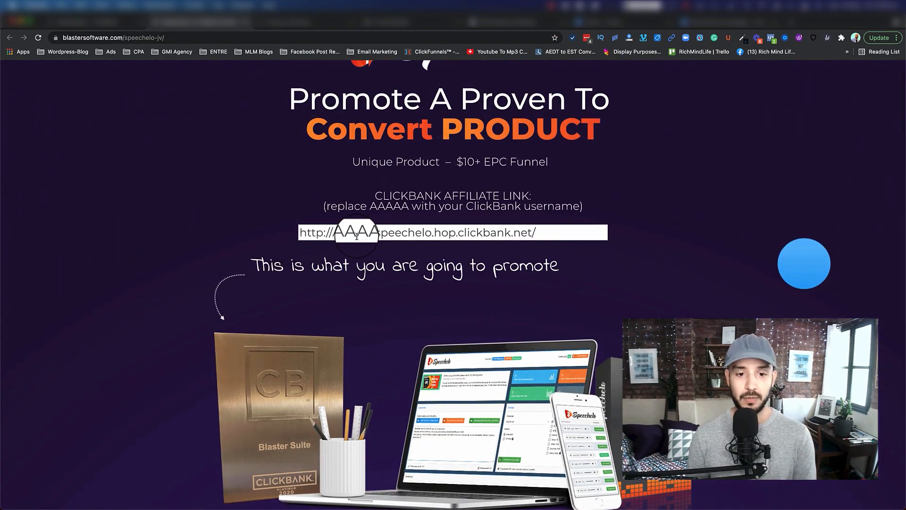
left_click_drag(539, 234, 296, 232)
key("ctrl+c")
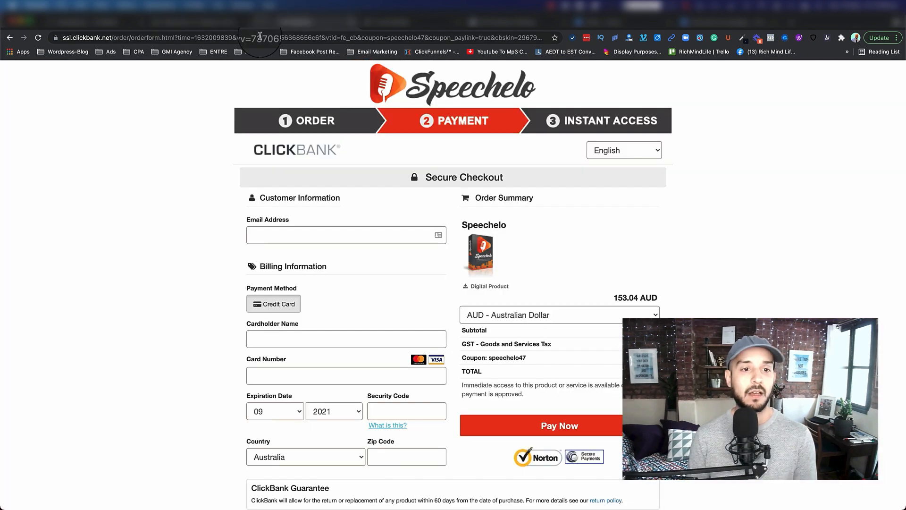
Open the copied affiliate link with the ClickBank username in place of AAAAA and review the sales page's main headline.
left_click(261, 38)
key("ctrl+v")
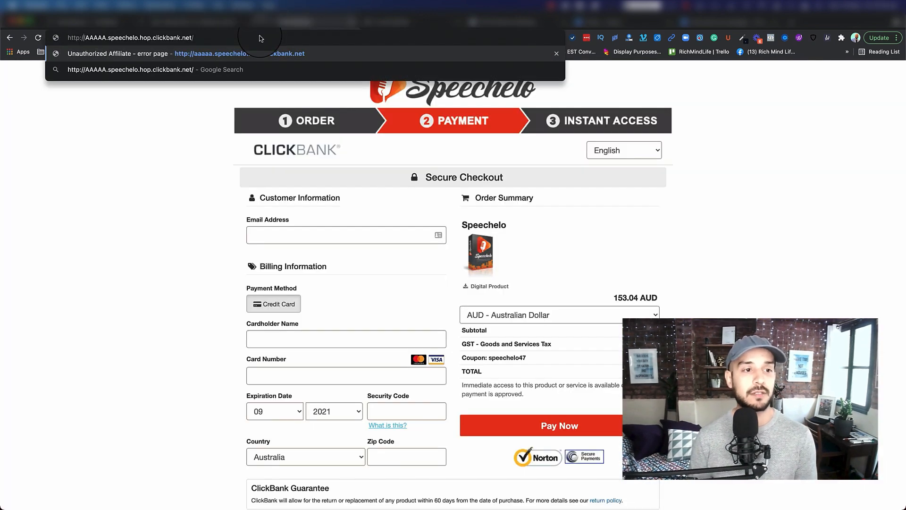
type("siavashalp")
key("Return")
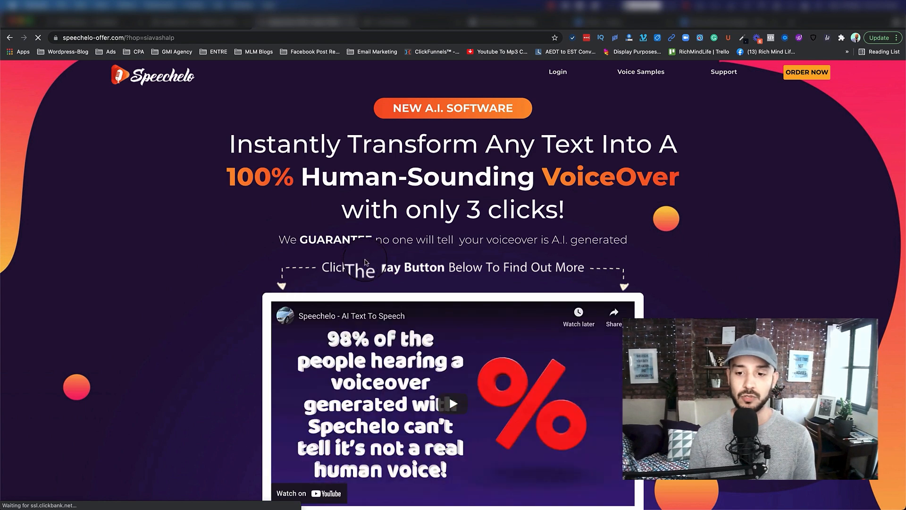
scroll(422, 238, "down", 2)
scroll(423, 238, "up", 2)
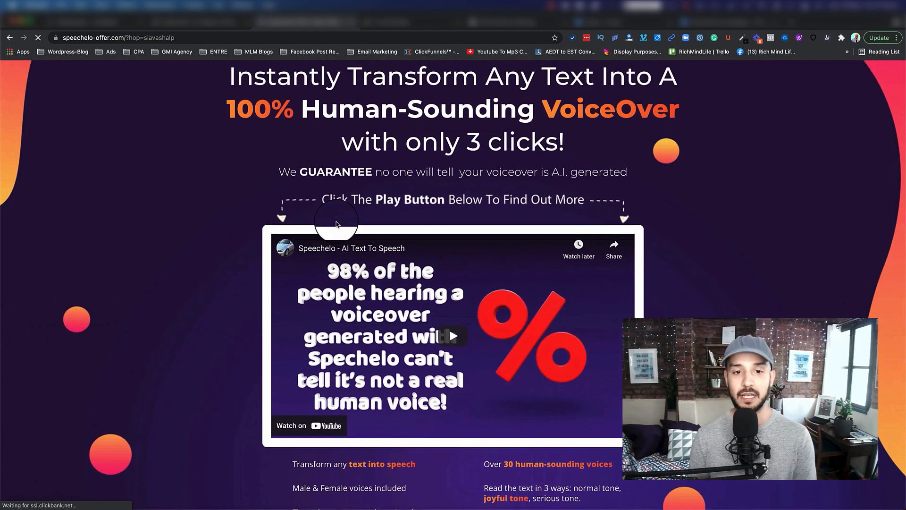
scroll(380, 199, "up", 1)
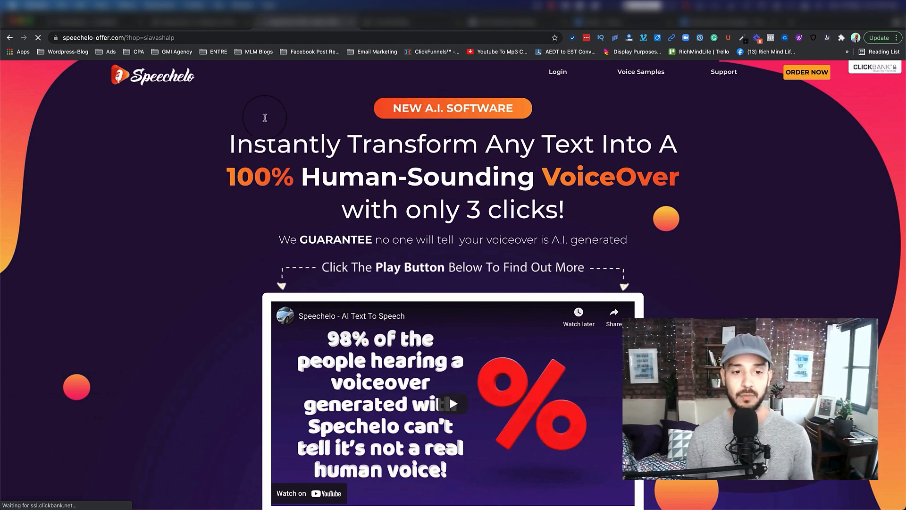
left_click_drag(231, 145, 552, 209)
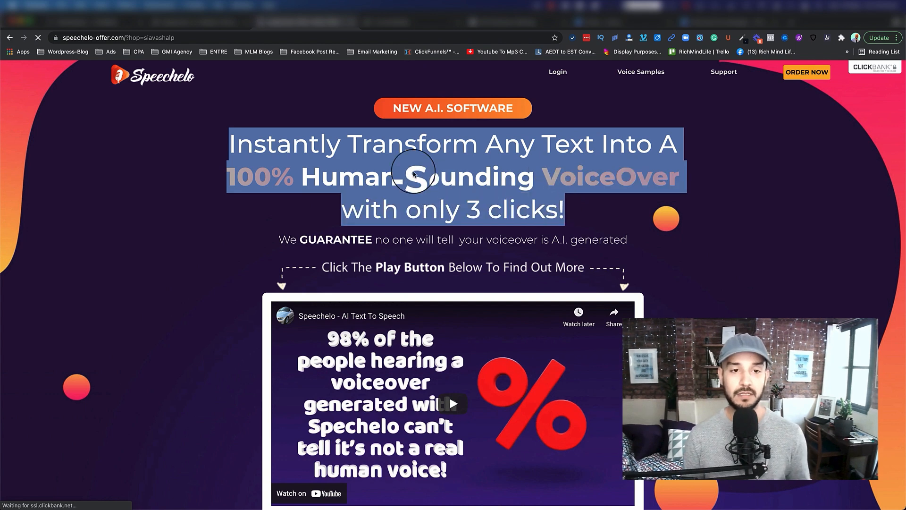
In the Entresoft page builder, add a full-width section with a one-column row containing a headline element.
left_click(401, 21)
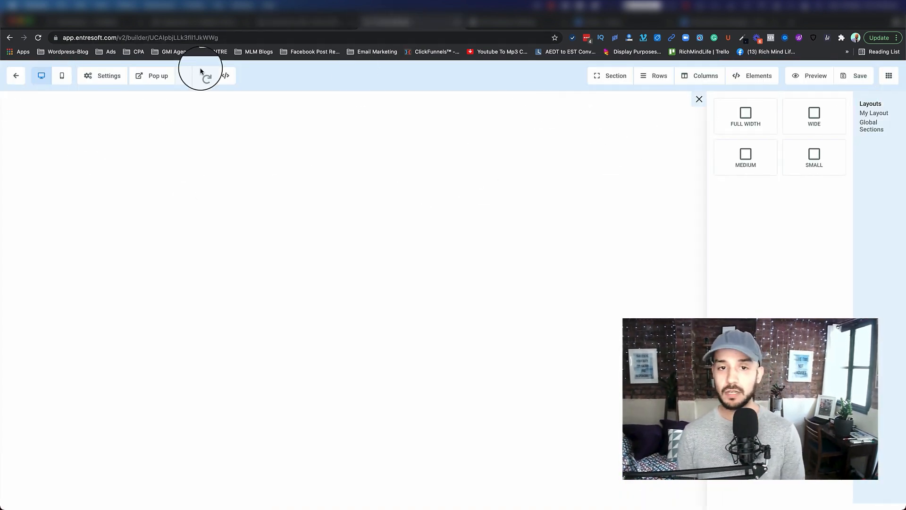
left_click(742, 125)
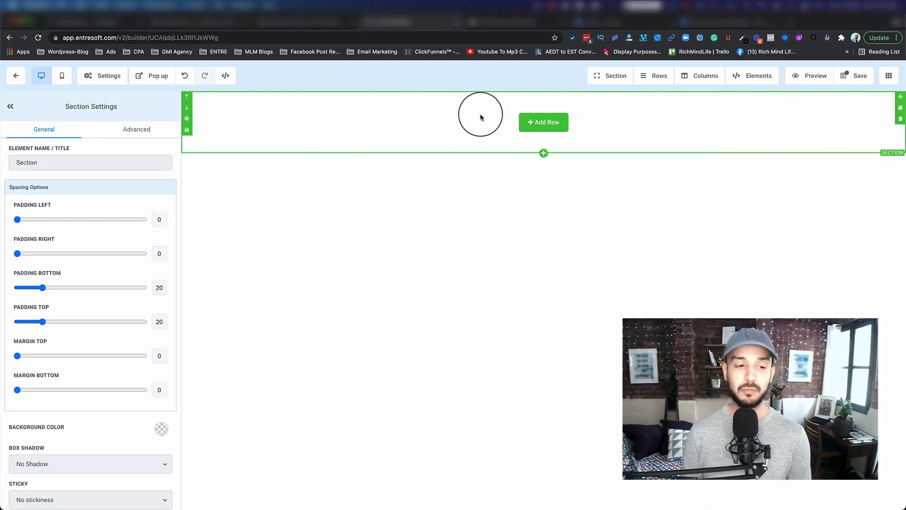
left_click(529, 123)
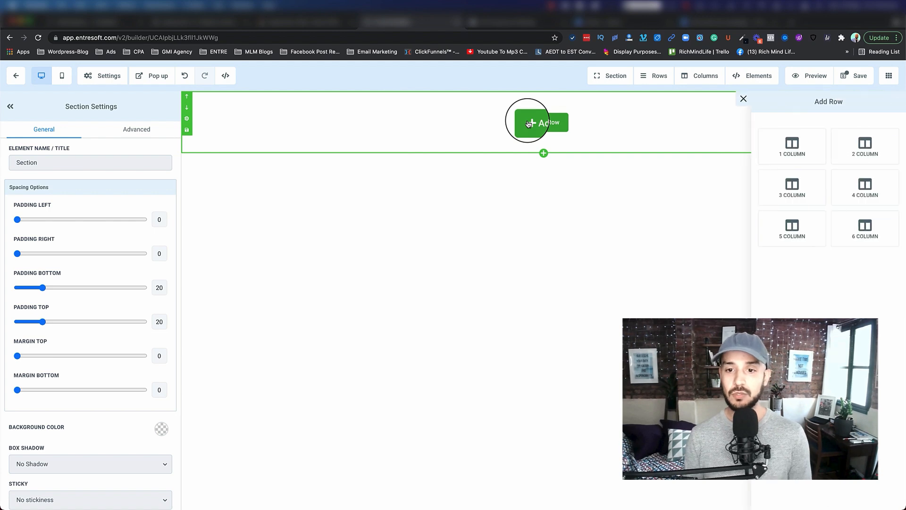
left_click(788, 145)
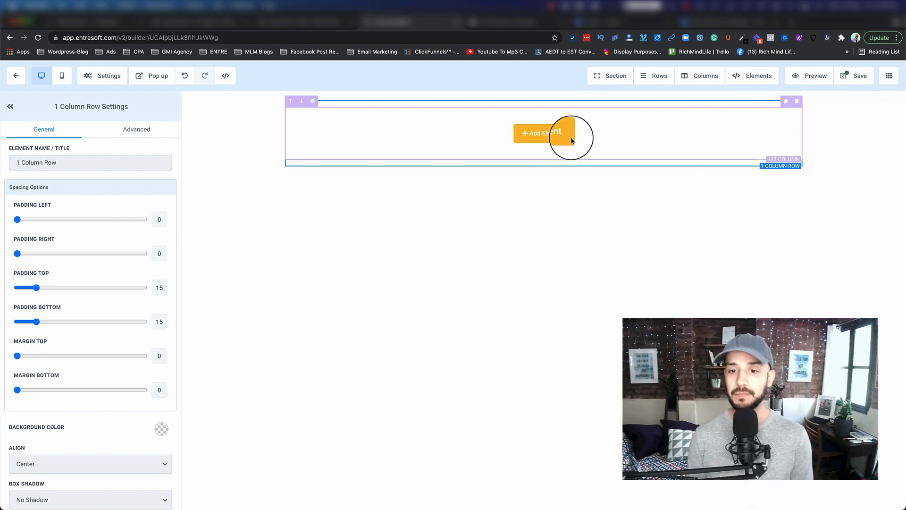
left_click(543, 136)
left_click(729, 164)
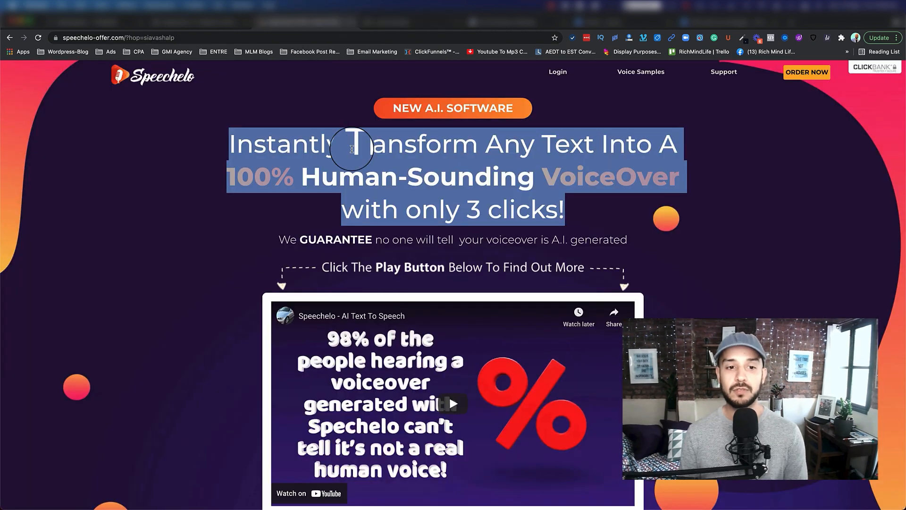
Copy the main headline from the Speechelo sales page and paste it over the placeholder text of the headline element.
left_click(473, 208)
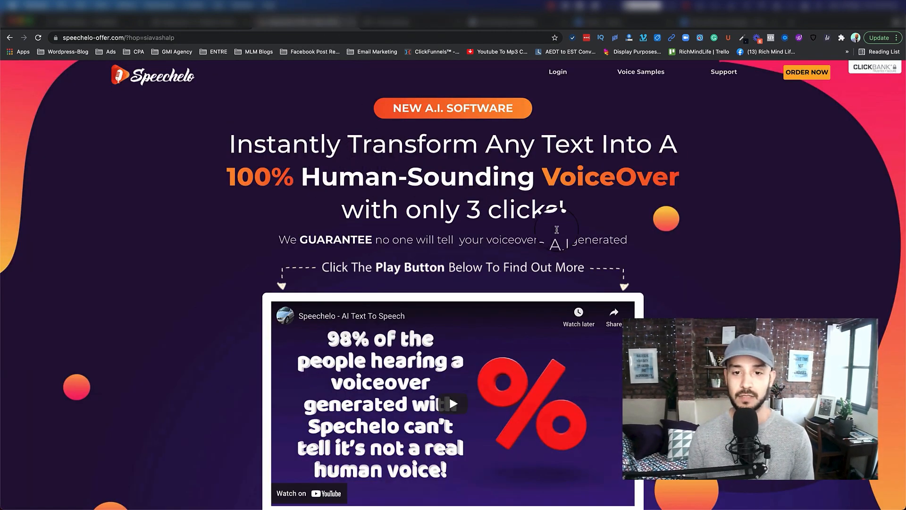
left_click_drag(566, 218, 397, 131)
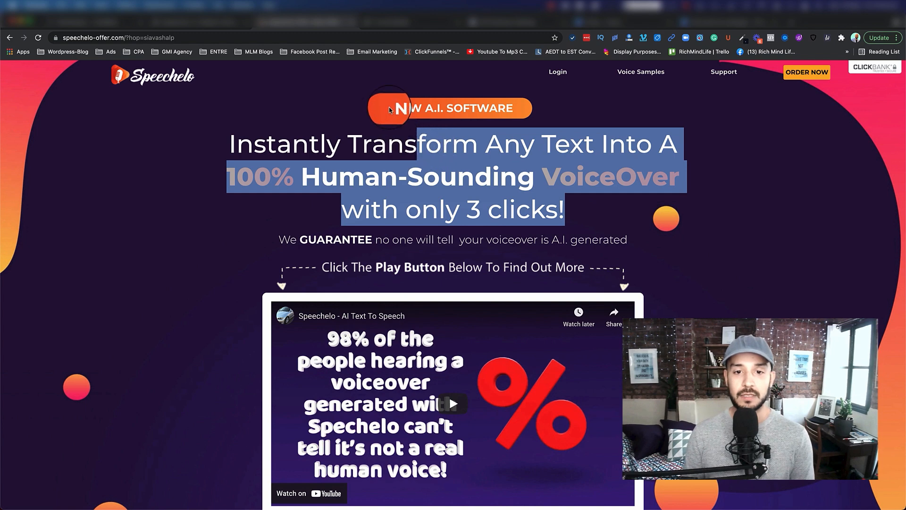
left_click(532, 202)
left_click_drag(532, 208, 230, 147)
key("super+c")
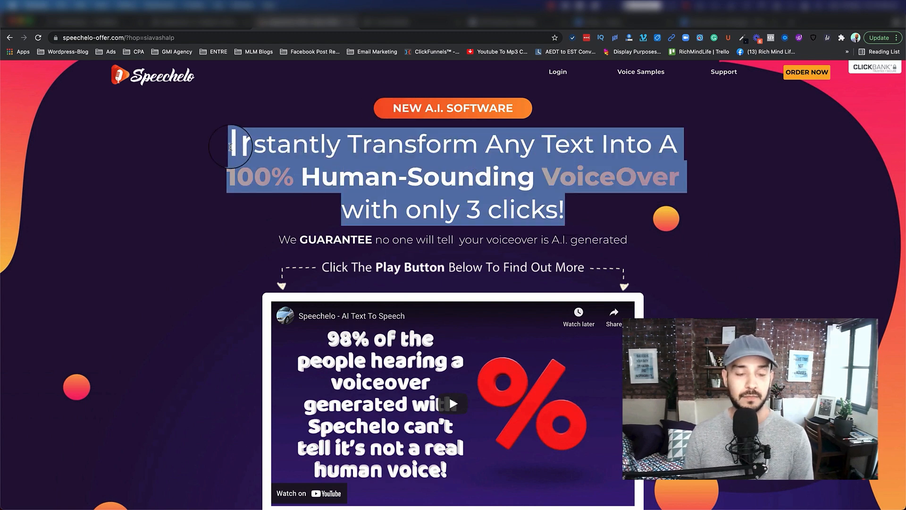
left_click(422, 21)
left_click(467, 124)
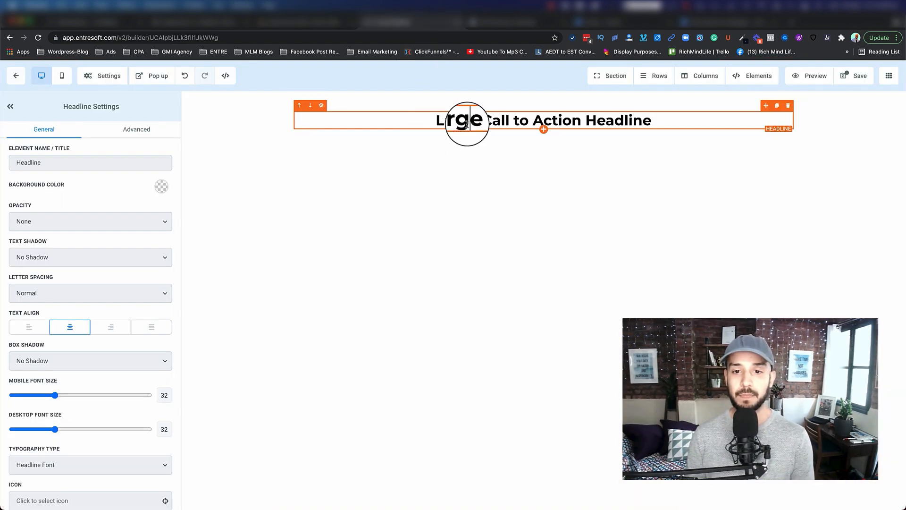
triple_click(486, 120)
key("super+v")
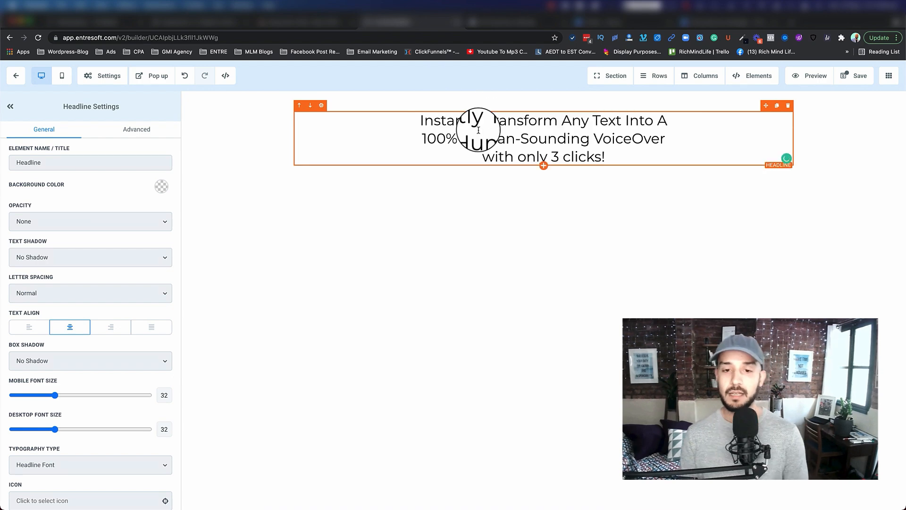
Insert the line "FREE Video Reveals A New A.I Software" above the pasted headline text, following the wording on the Speechelo sales page.
left_click(417, 123)
key("Return")
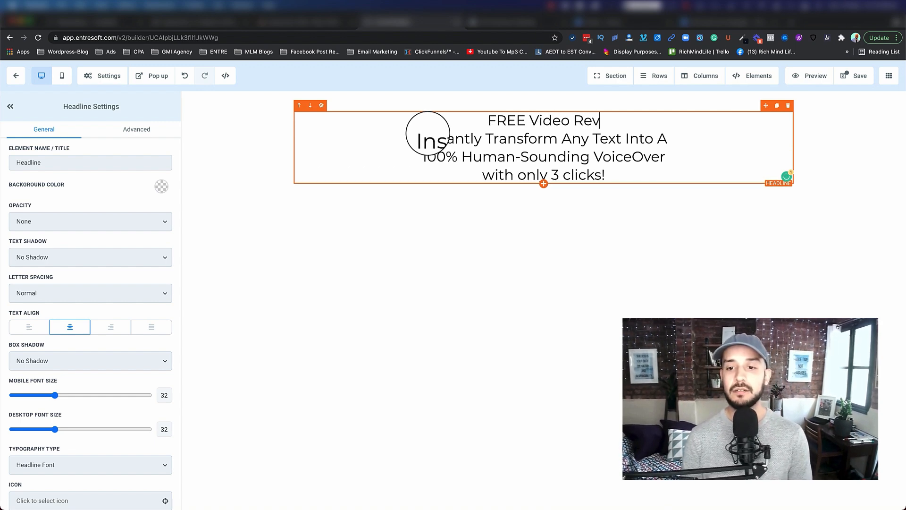
type("s and")
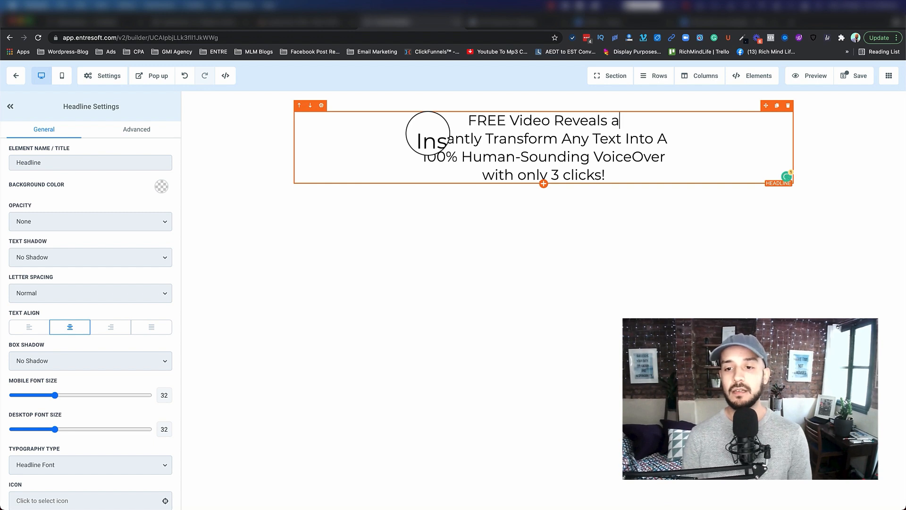
key("BackSpace")
key("BackSpace")
key("BackSpace")
type("A New A.I")
left_click(283, 23)
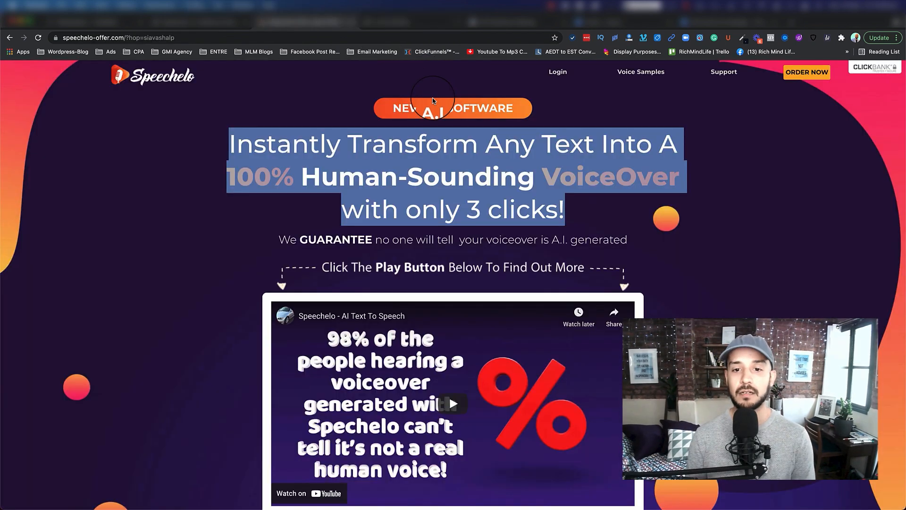
left_click(380, 22)
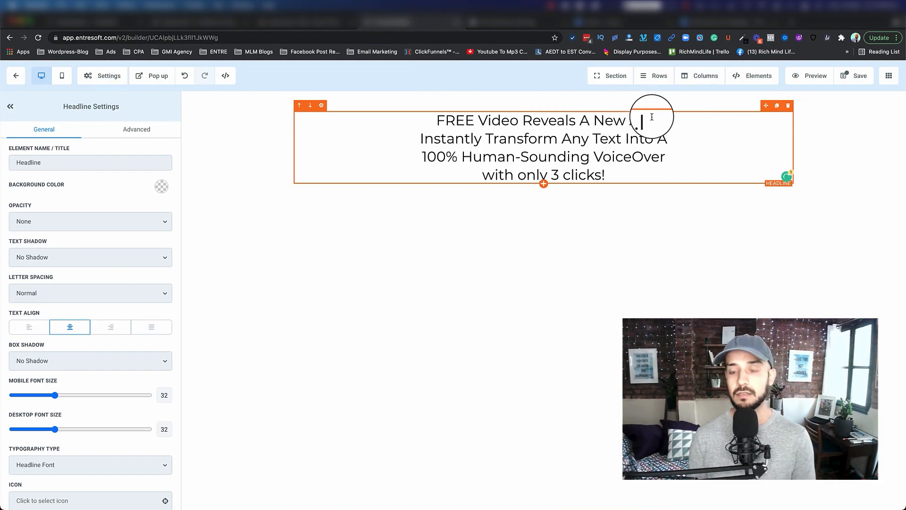
type("Software")
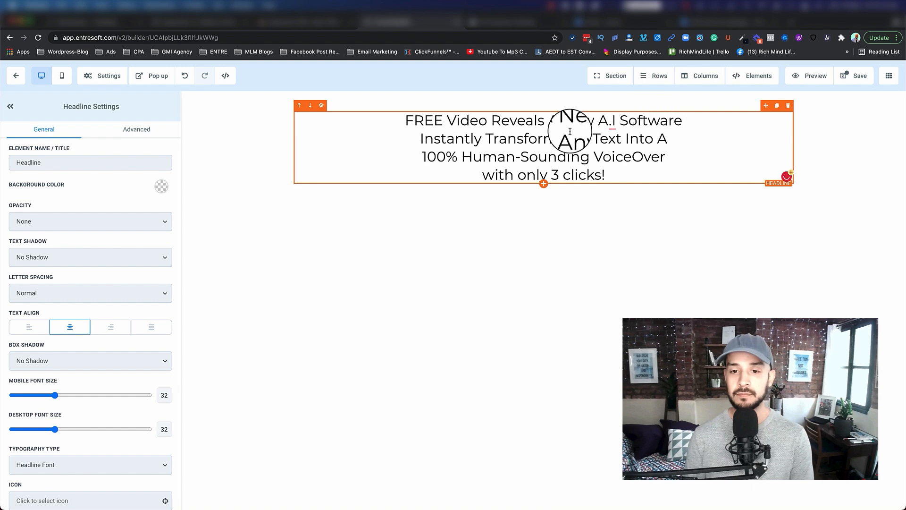
Bold the headline text below its first line and delete "VoiceOver with only 3 clicks!" from its end.
left_click_drag(610, 177, 447, 127)
key("super+b")
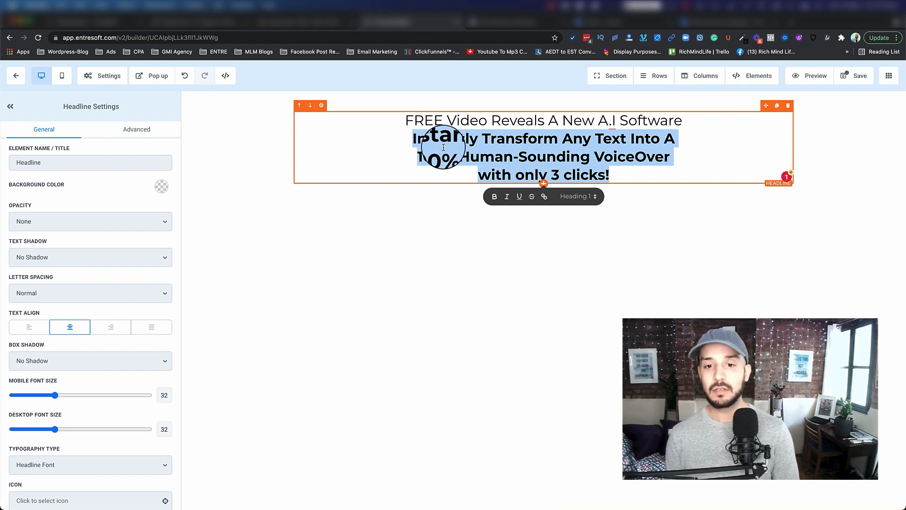
left_click(446, 137)
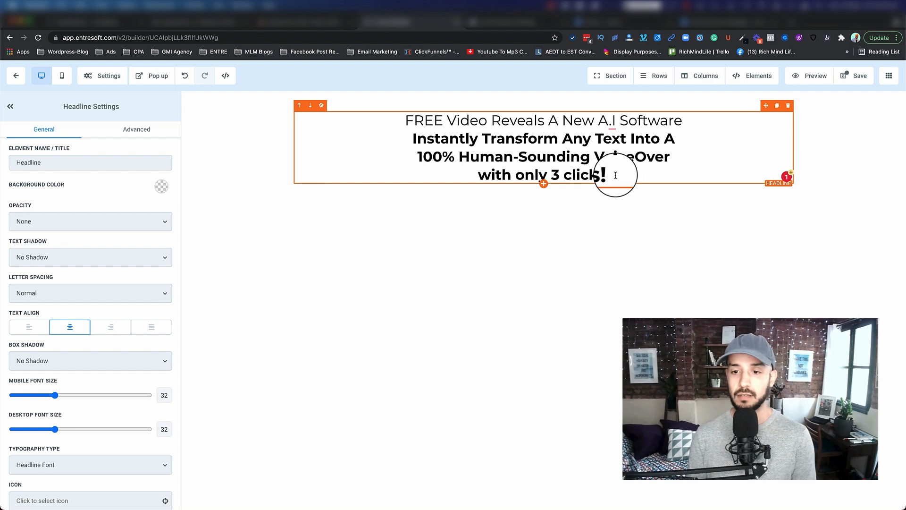
left_click_drag(614, 175, 580, 163)
key("BackSpace")
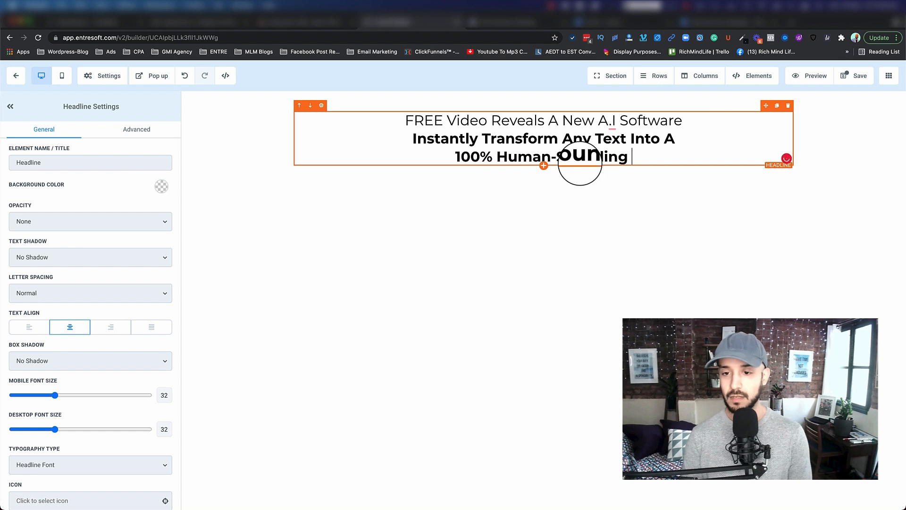
Add a sub-headline element directly below the headline.
left_click(543, 167)
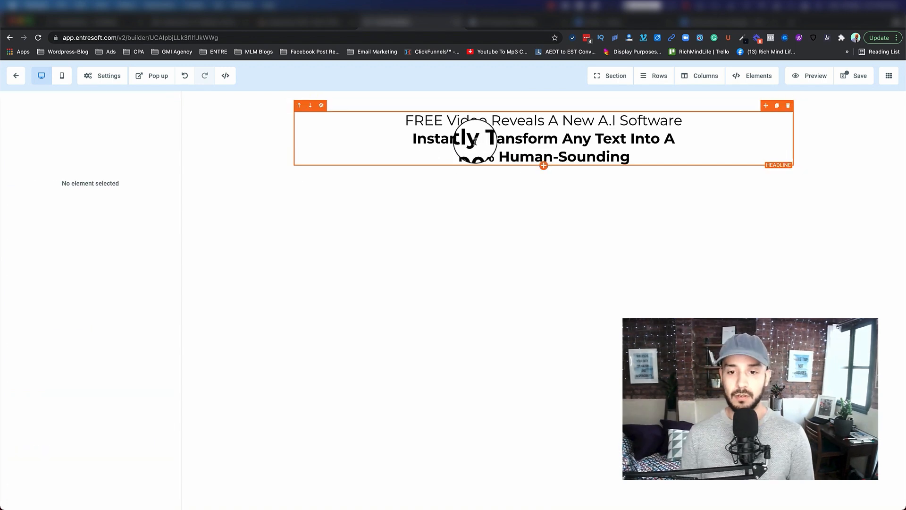
left_click(543, 165)
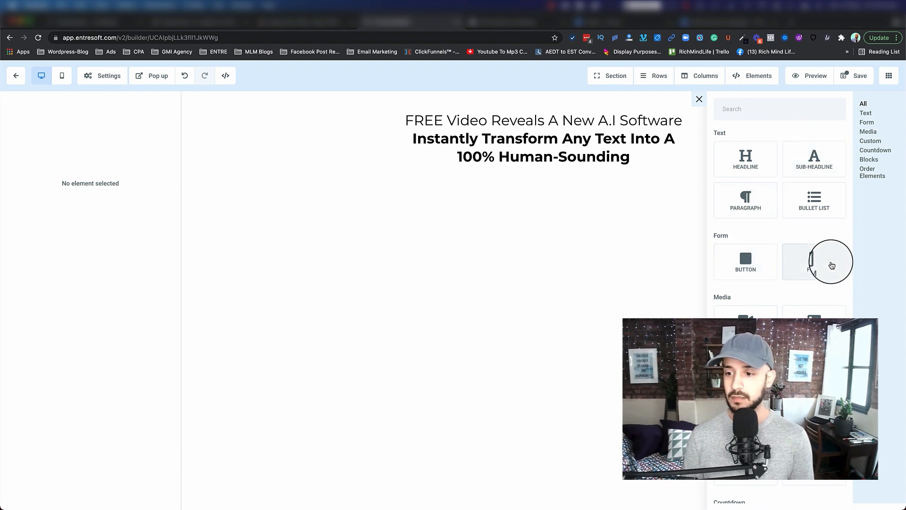
left_click(818, 168)
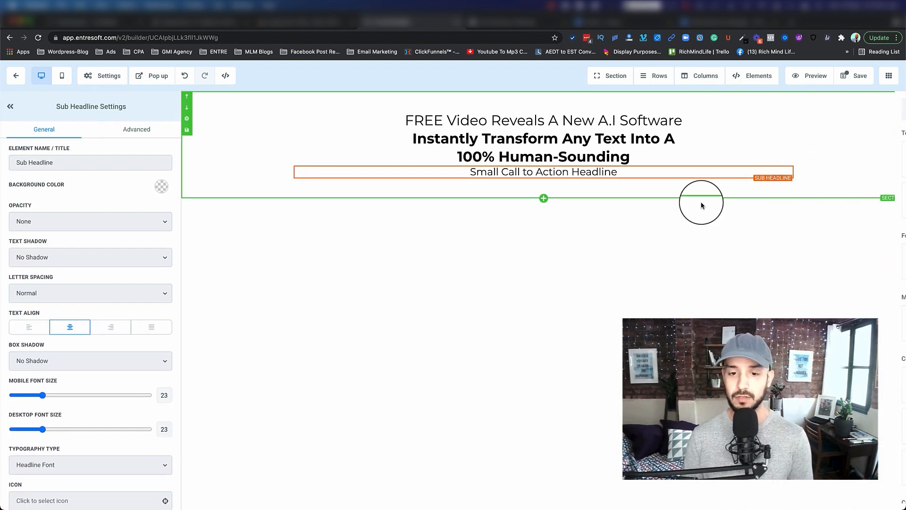
triple_click(502, 173)
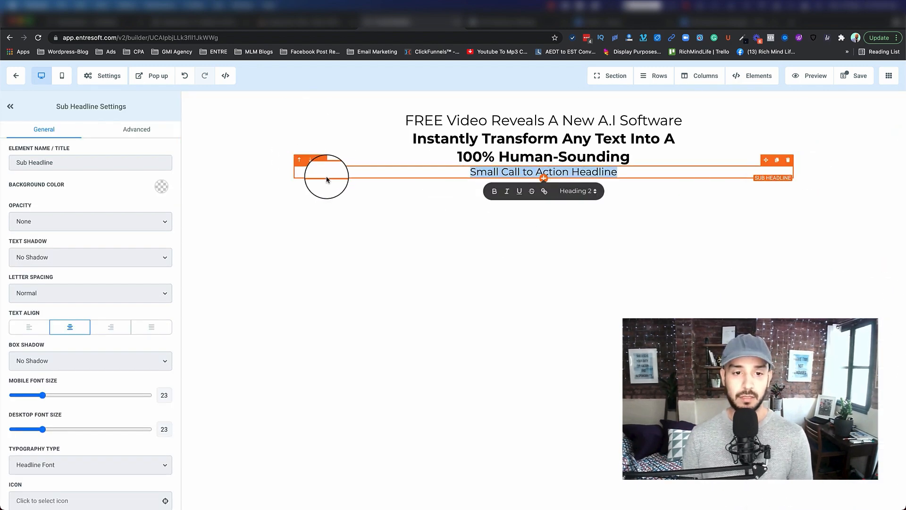
left_click(348, 216)
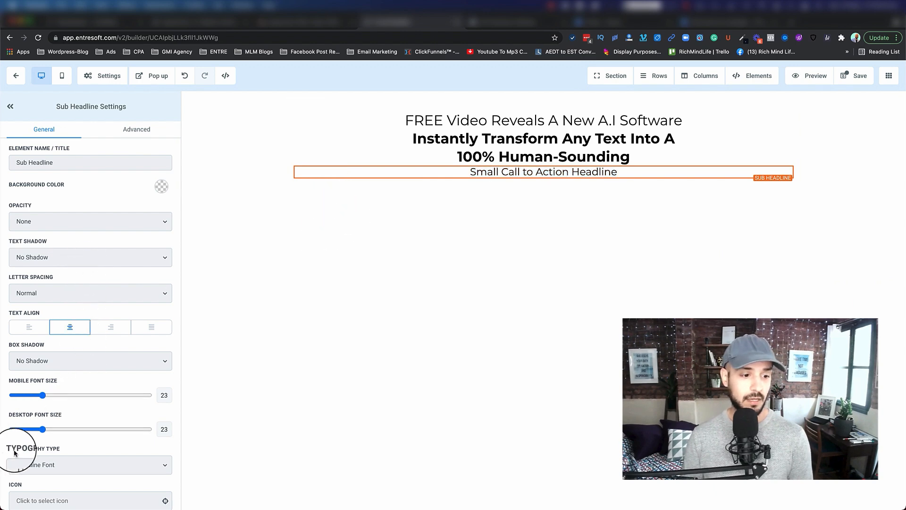
Set the sub-headline's top margin to 46 and align its text to the left.
scroll(30, 425, "down", 10)
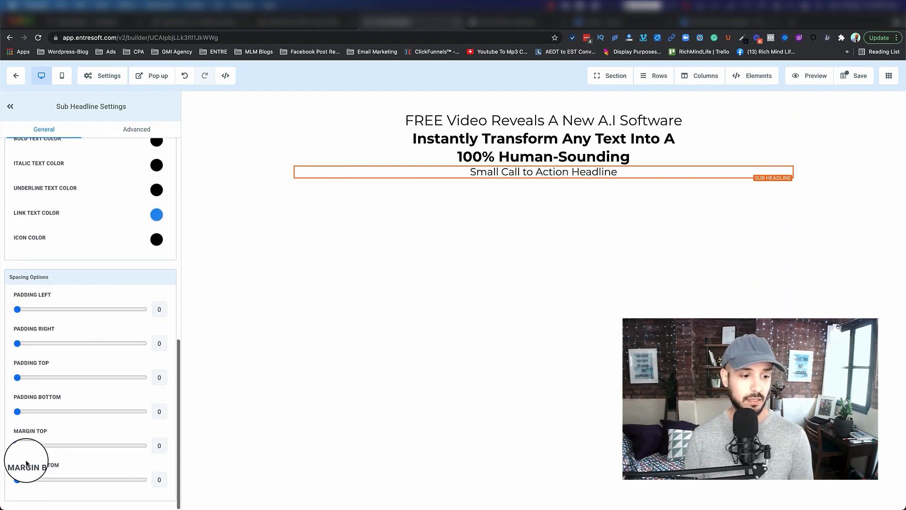
left_click_drag(17, 445, 73, 446)
scroll(72, 363, "up", 5)
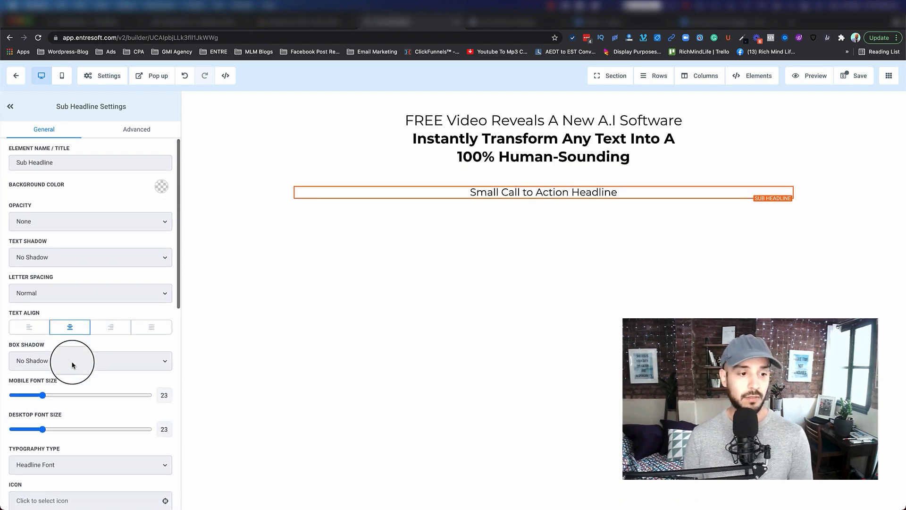
left_click(29, 327)
left_click(333, 192)
triple_click(386, 194)
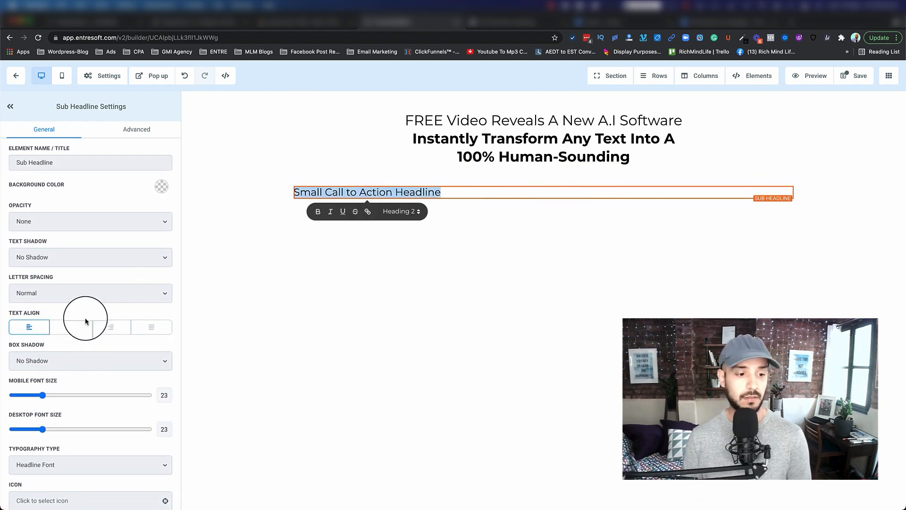
Search the sub-headline's icon choices for "tic" and assign the check icon.
scroll(84, 292, "down", 6)
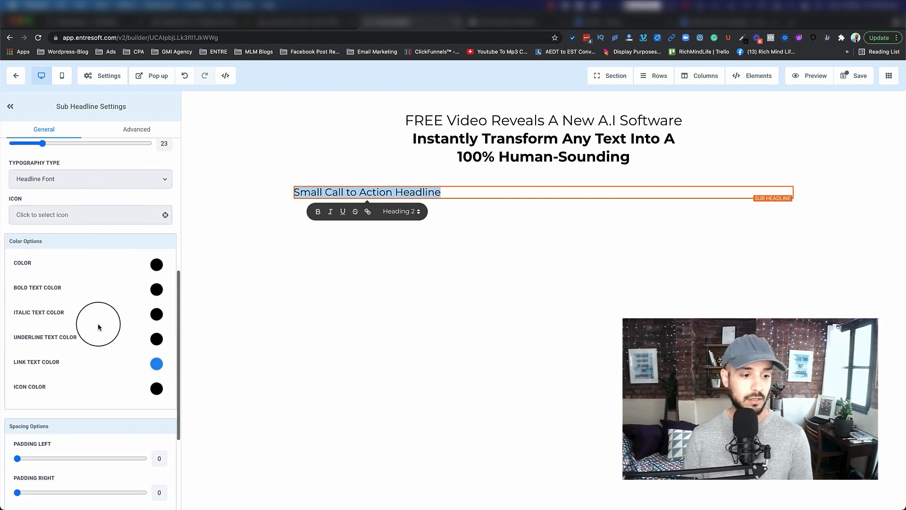
scroll(98, 327, "up", 2)
left_click(121, 274)
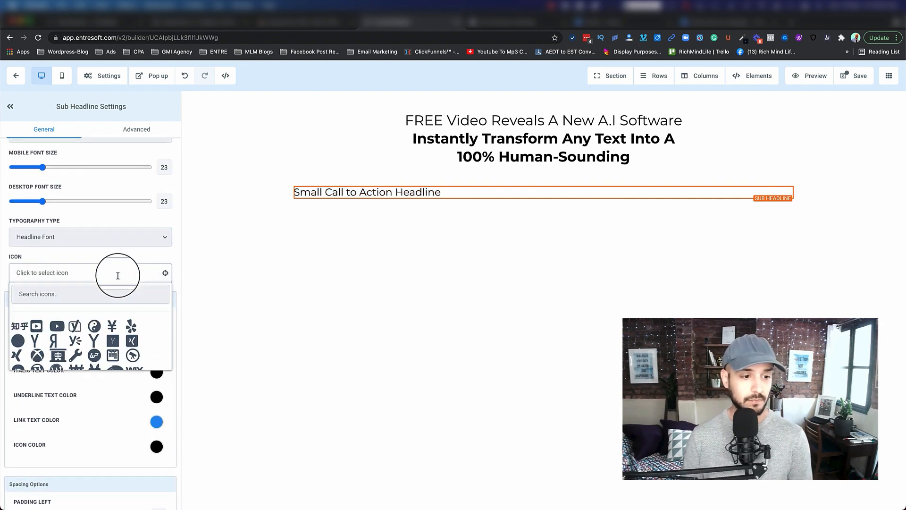
left_click(52, 291)
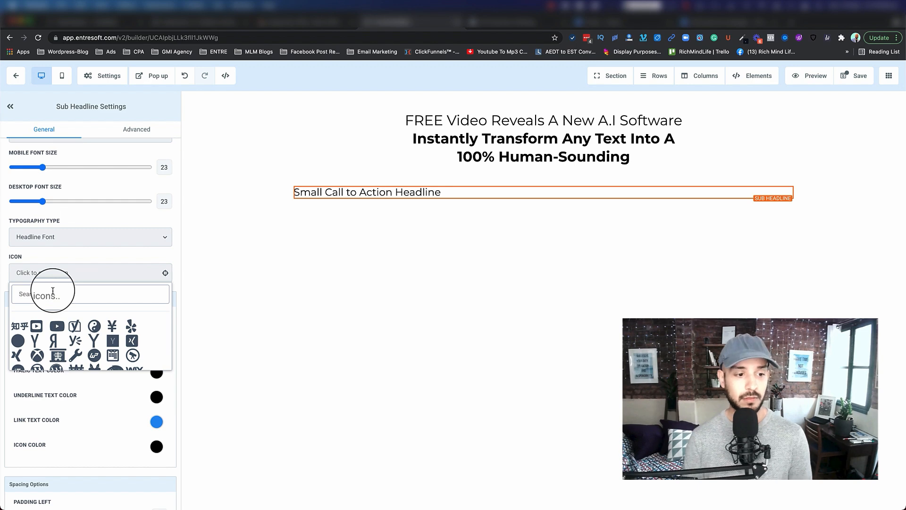
type("first")
key("BackSpace")
key("BackSpace")
key("BackSpace")
key("BackSpace")
key("BackSpace")
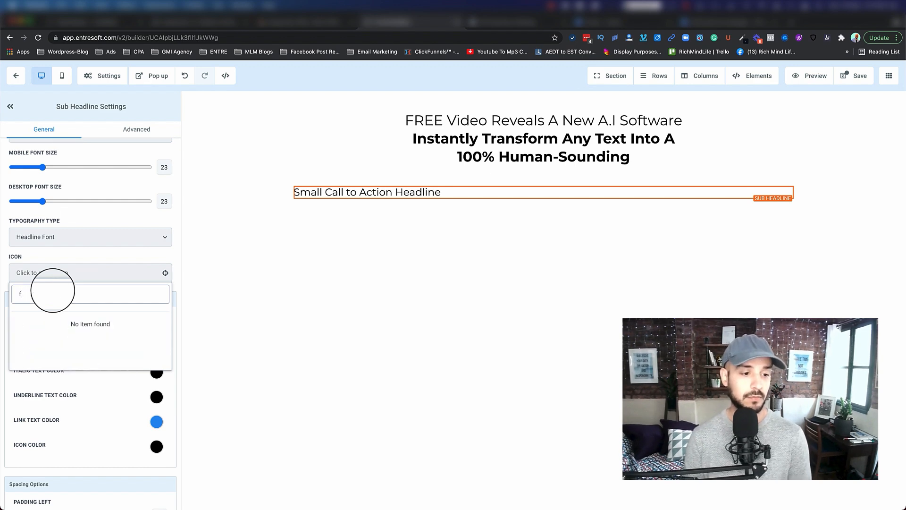
type("tic")
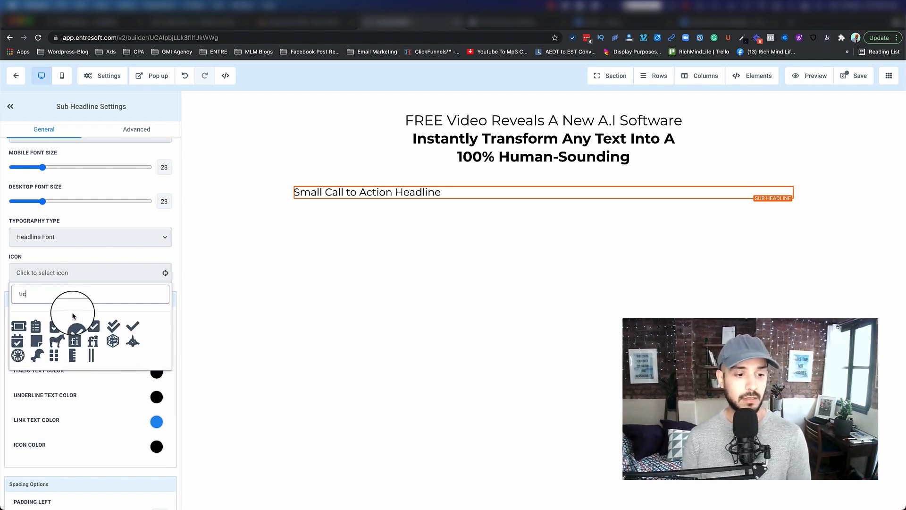
left_click(127, 330)
Replace the sub-headline's placeholder with "Paste Your Text" and duplicate the element below it.
left_click_drag(454, 193, 306, 194)
type("Paste Your Text")
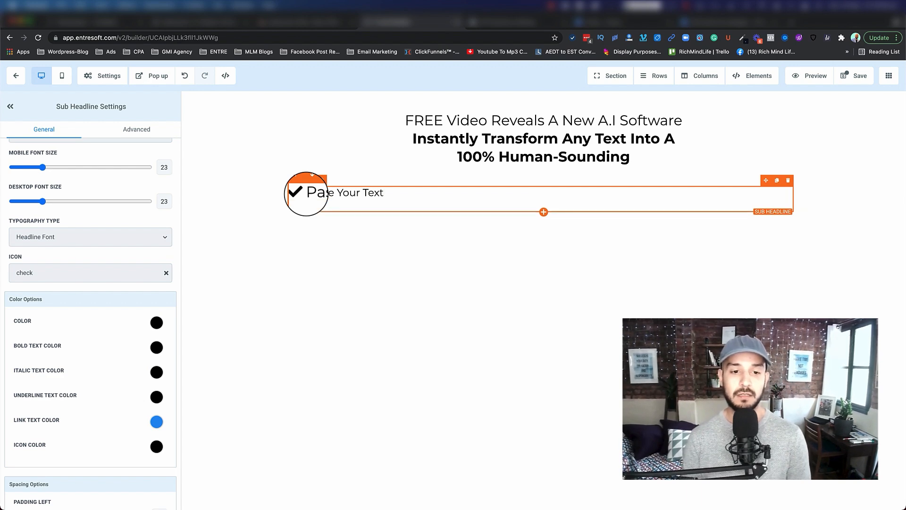
key("BackSpace")
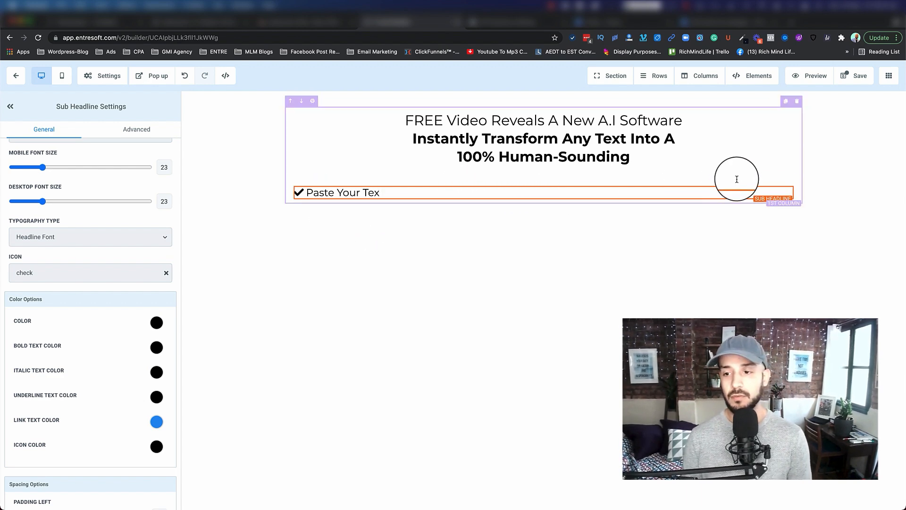
left_click(389, 228)
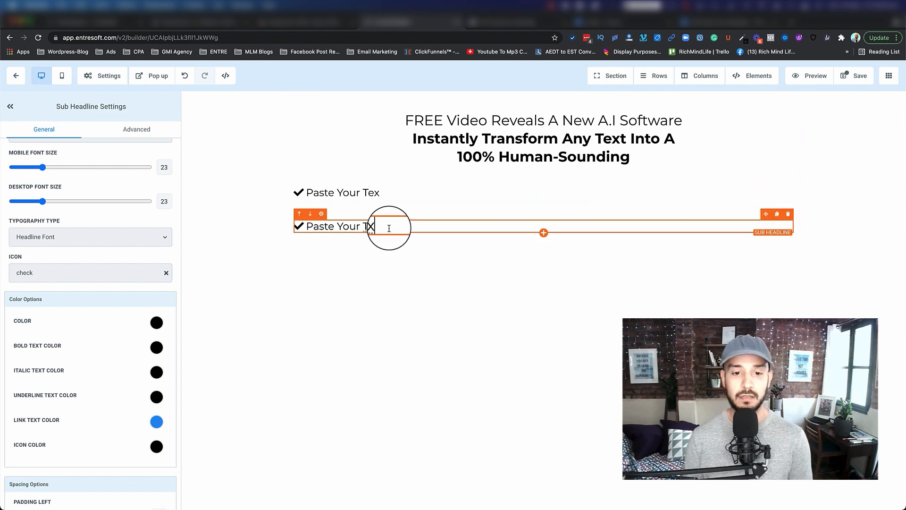
left_click(359, 192)
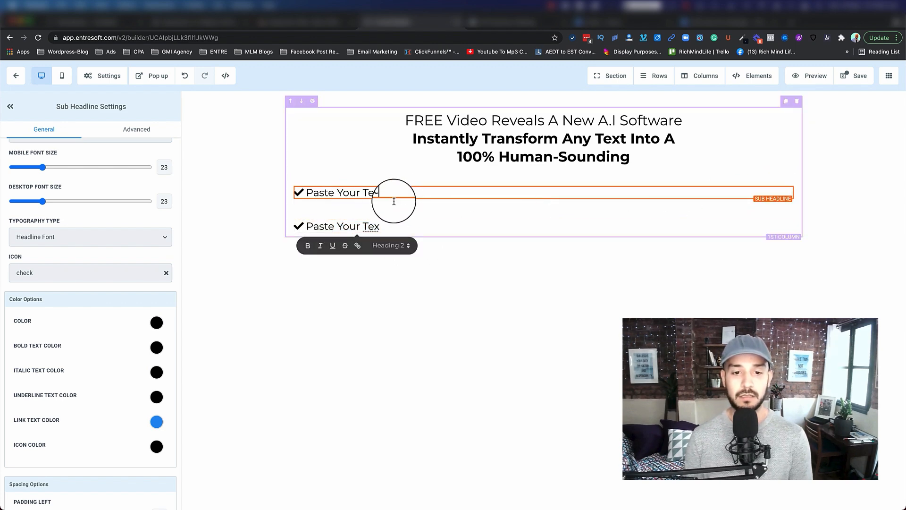
Check the second step on the Speechelo sales page and change the duplicated sub-headline's text to "Choose a Voice".
triple_click(382, 226)
left_click(284, 21)
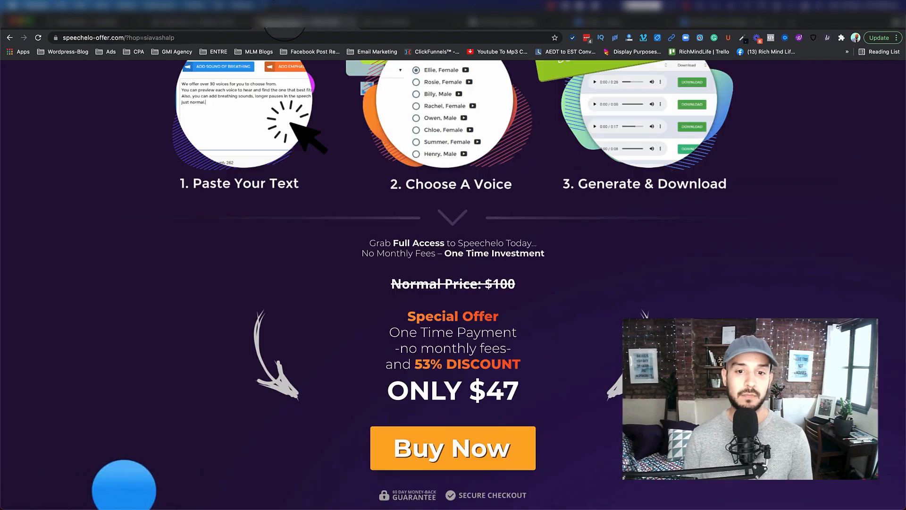
left_click(384, 21)
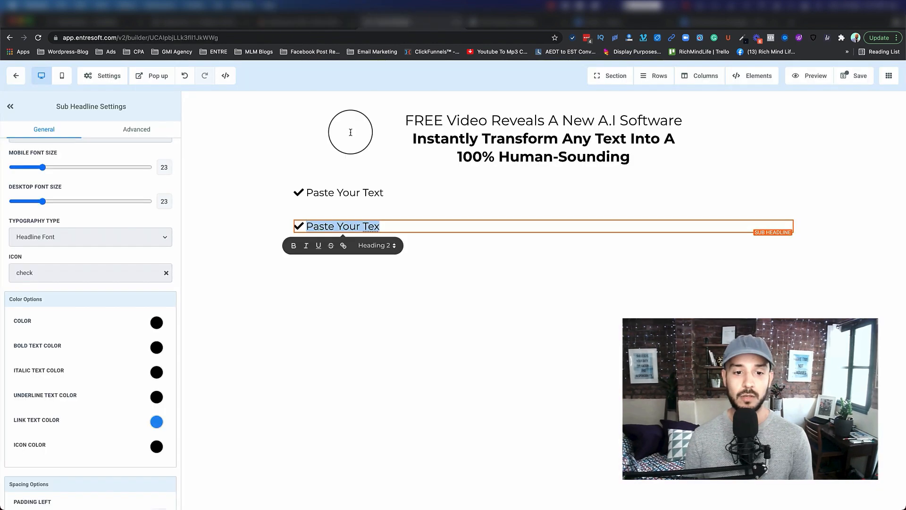
type("Choose a Voice")
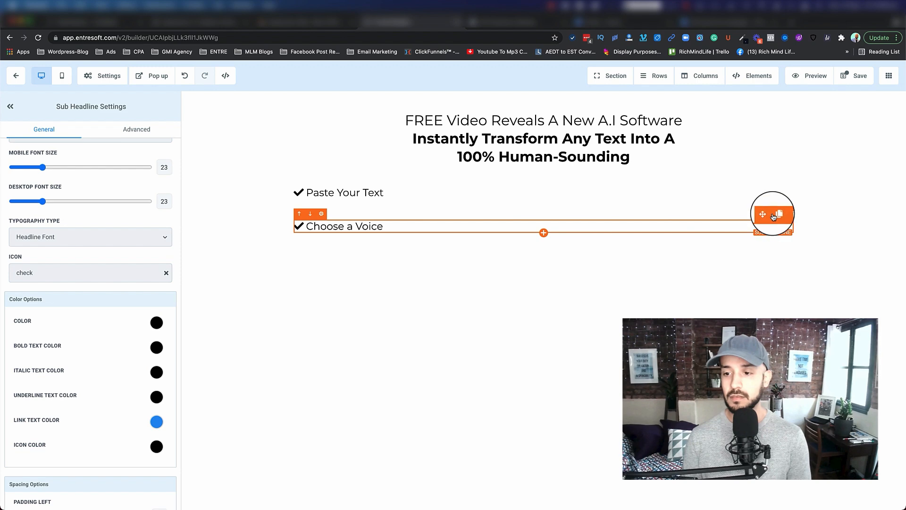
Duplicate the "Choose a Voice" sub-headline and change the copy's text to "Generate And Download", based on the sales page's third step.
left_click(777, 215)
left_click(263, 21)
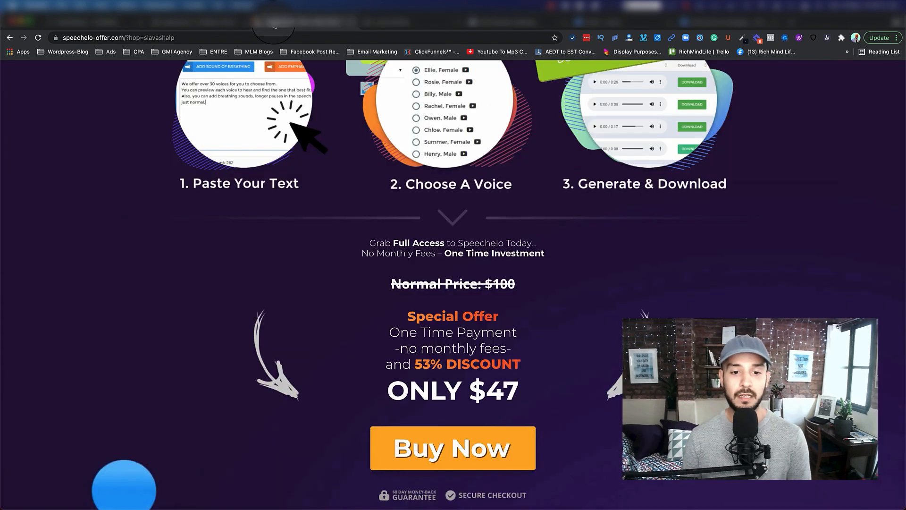
left_click(388, 21)
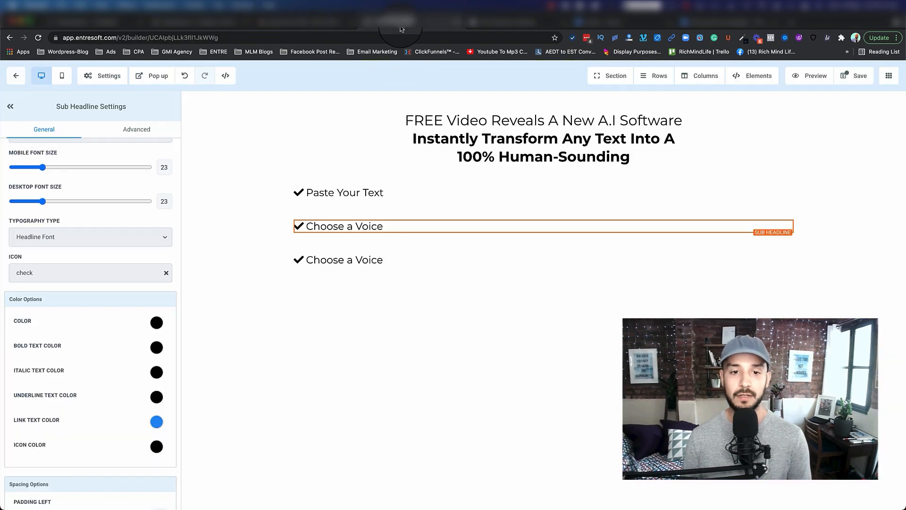
left_click(345, 261)
type("Generate And Download")
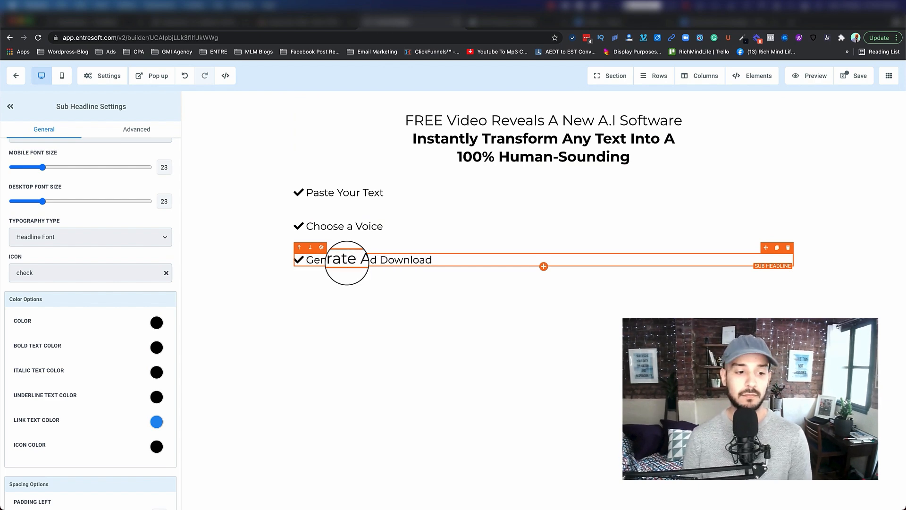
Reduce the top margin to 18 for the "Generate And Download" sub-headline and to 17 for "Choose a Voice".
scroll(95, 349, "down", 5)
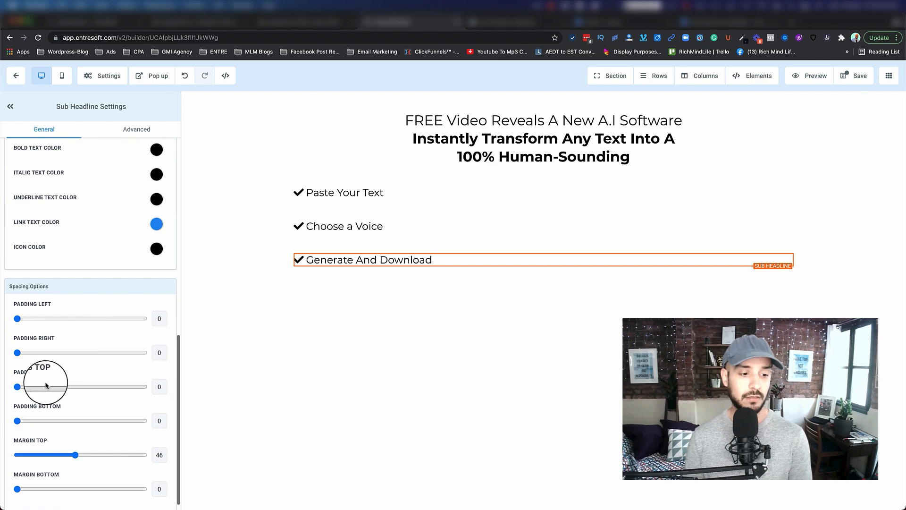
left_click_drag(43, 447, 40, 448)
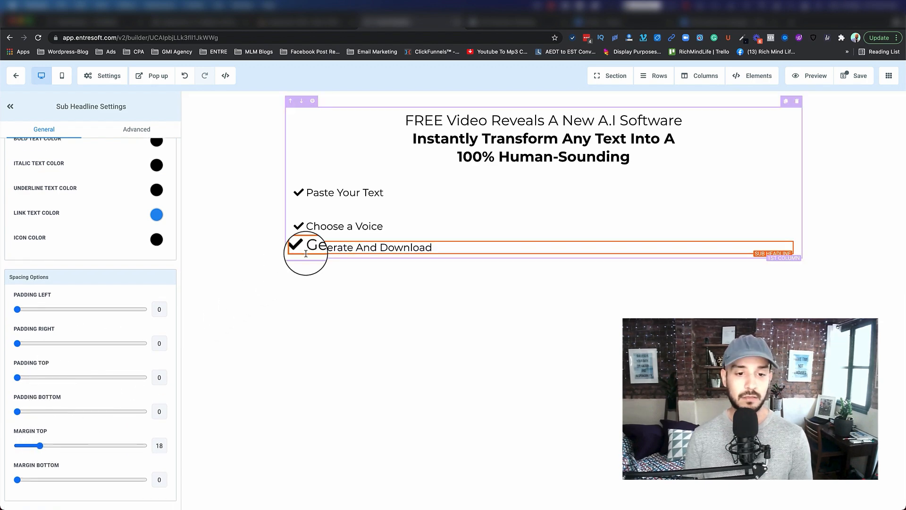
left_click(307, 225)
left_click_drag(76, 446, 39, 447)
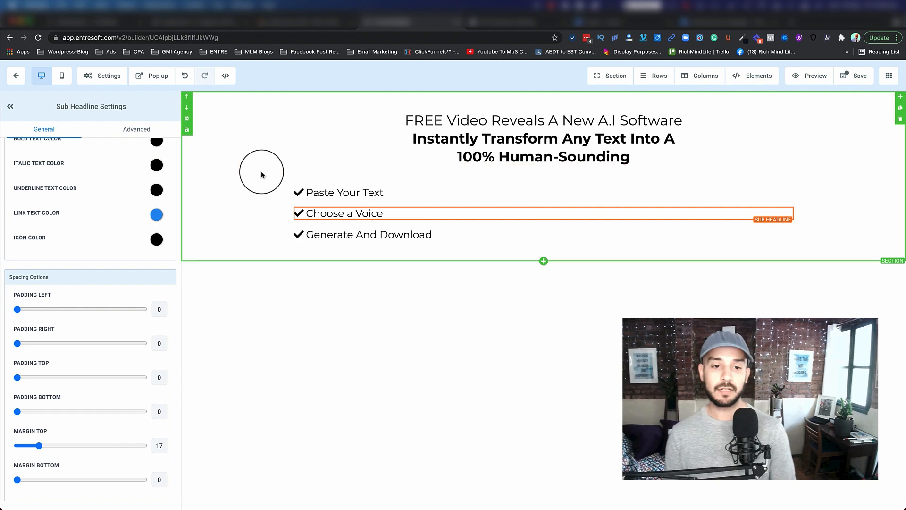
Switch to the Speechelo sales page and sample its dark purple background color #230B3C.
left_click(247, 174)
left_click(296, 21)
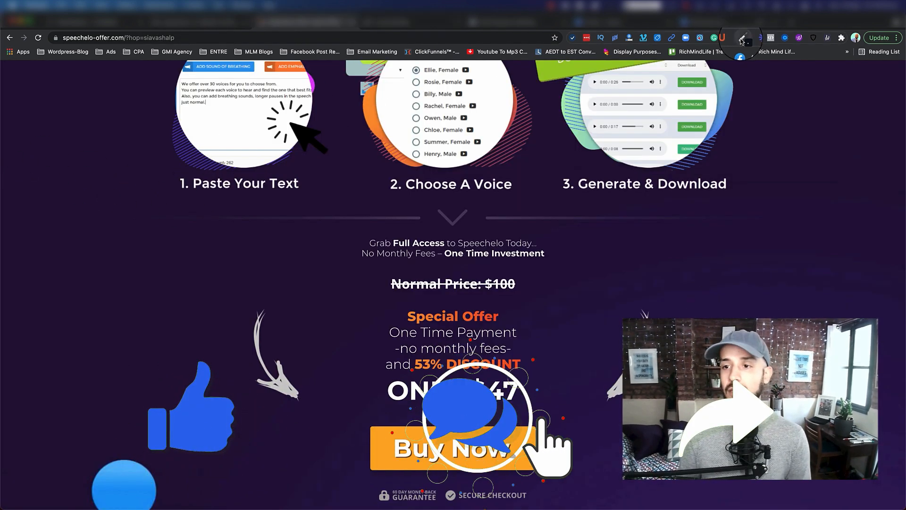
left_click(742, 39)
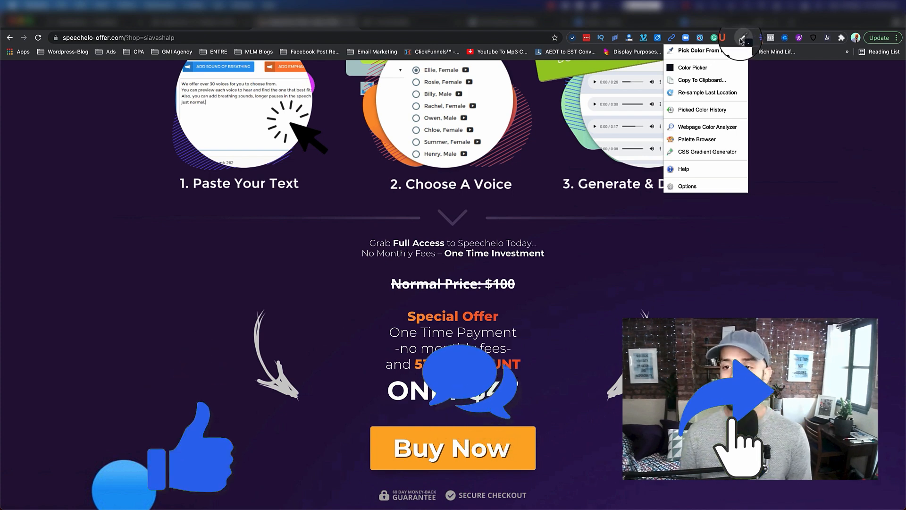
left_click(708, 50)
left_click(847, 129)
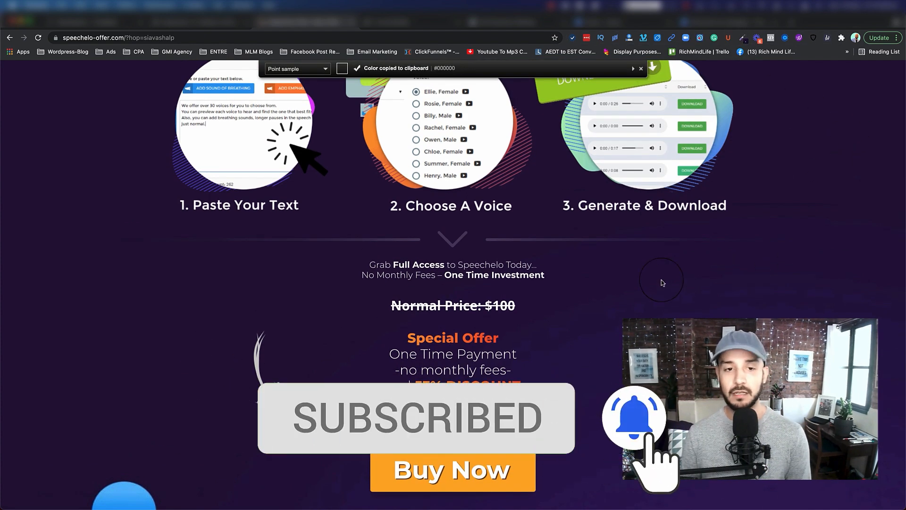
scroll(661, 280, "down", 1)
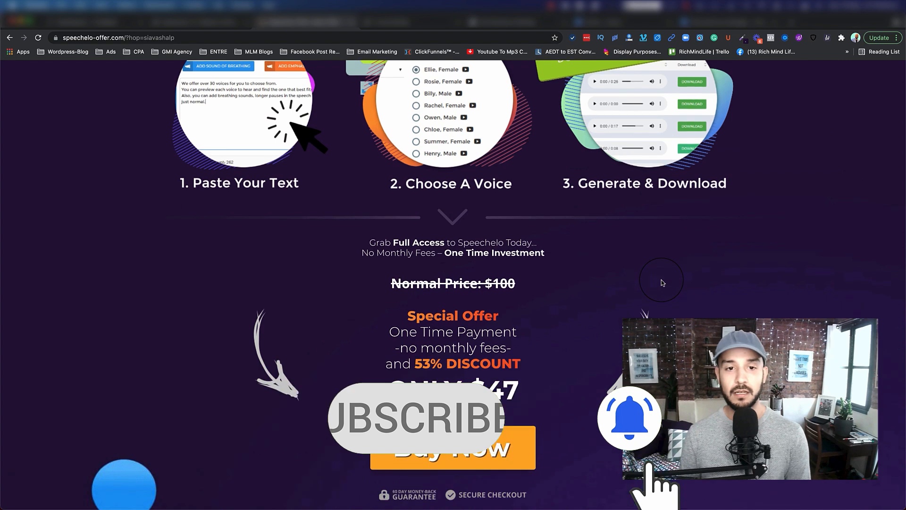
left_click(742, 38)
left_click(705, 52)
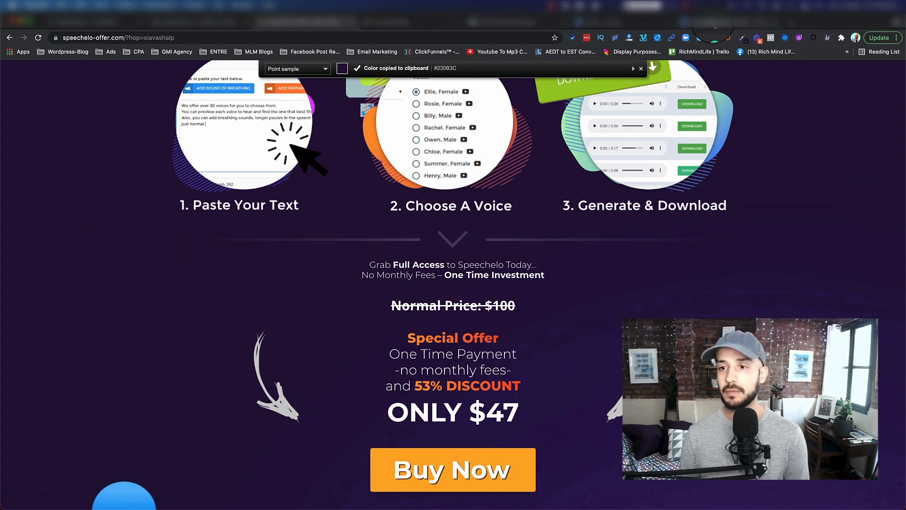
Back in the Entresoft builder, add #230B3C as a custom color for the page's background.
left_click(423, 24)
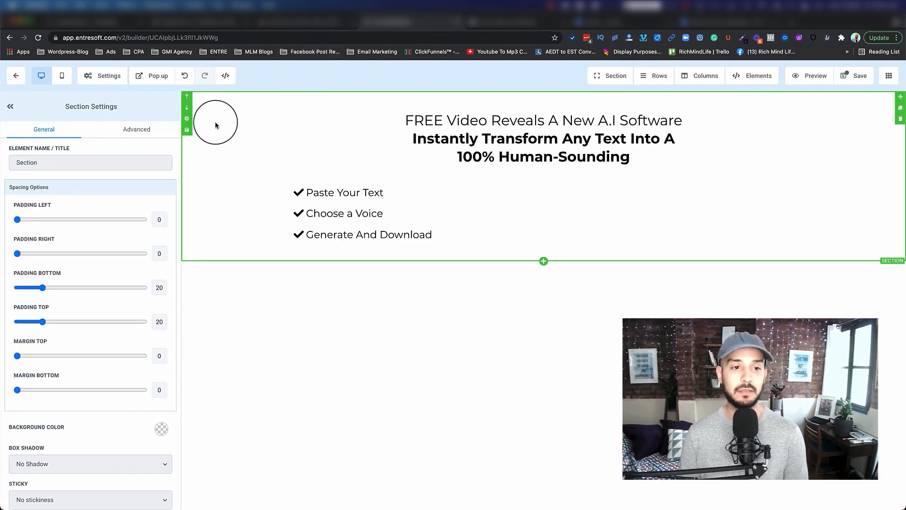
left_click(101, 76)
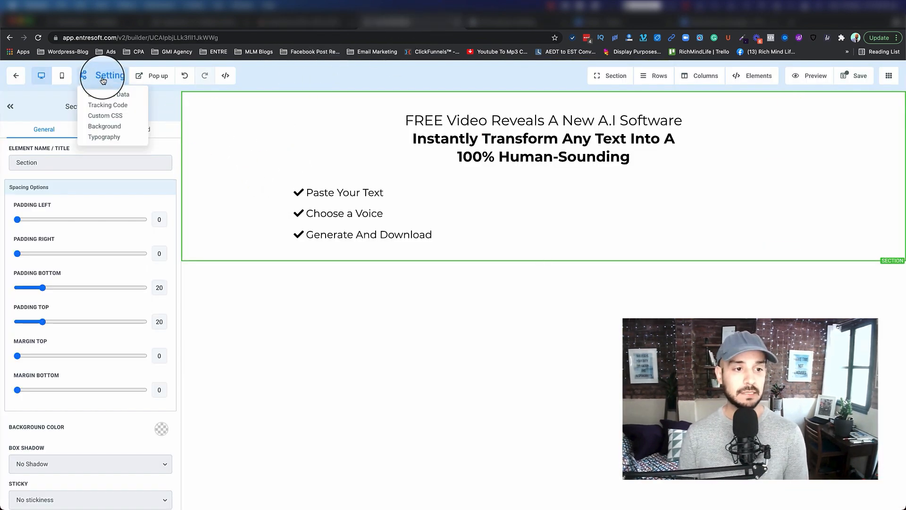
left_click(100, 128)
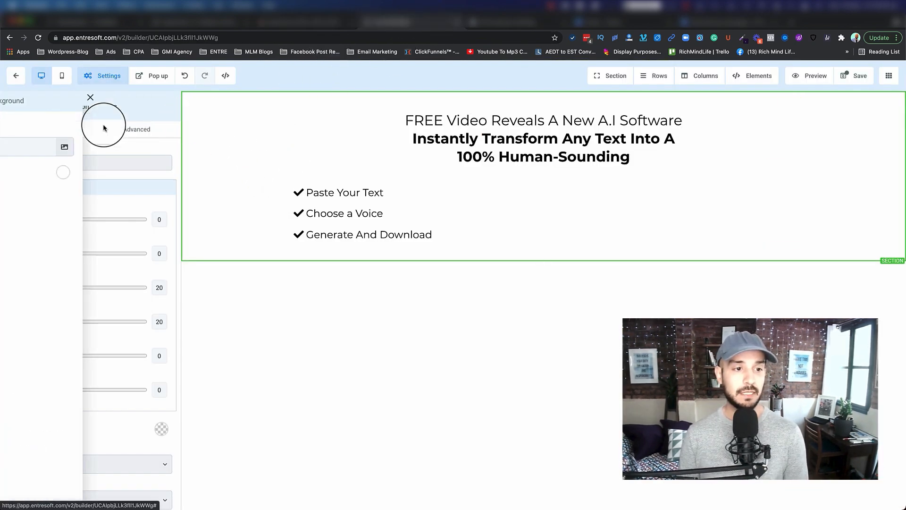
left_click(129, 178)
left_click(72, 233)
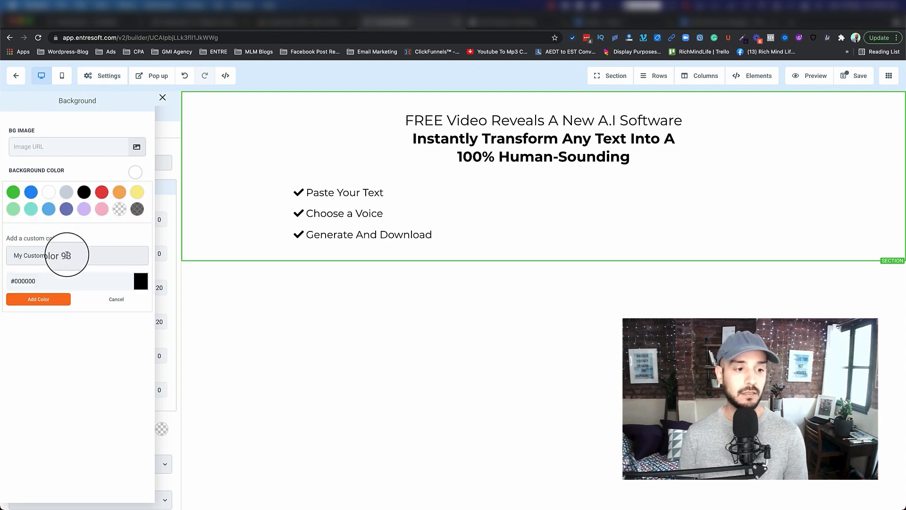
key("super+v")
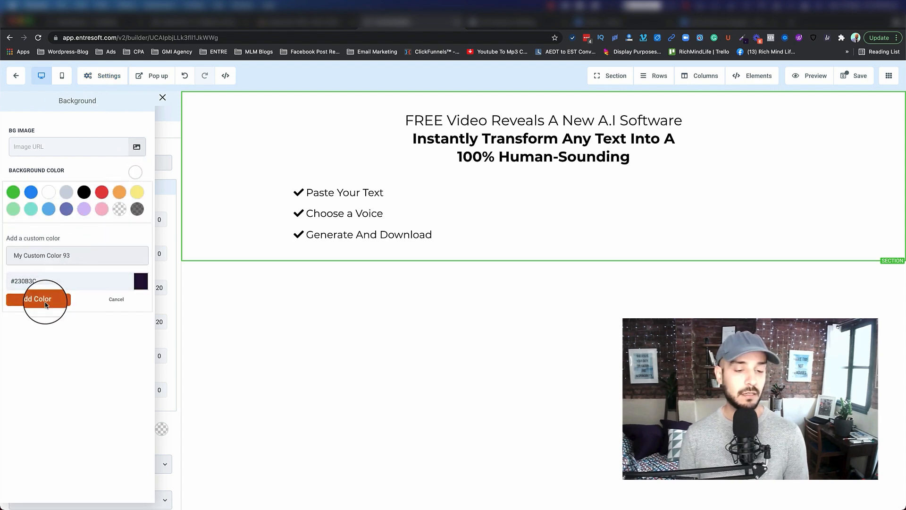
left_click(41, 299)
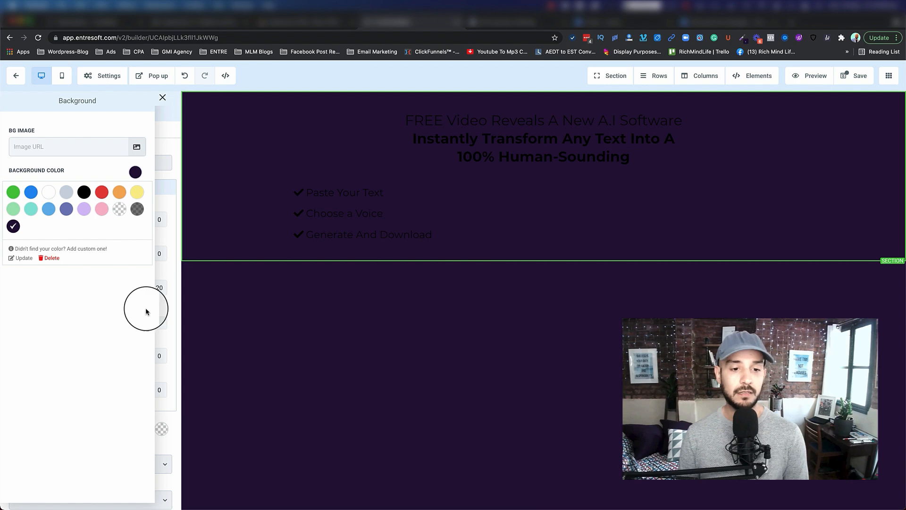
Set both the regular and bold text colors of the "FREE Video Reveals" headline to white.
left_click(501, 146)
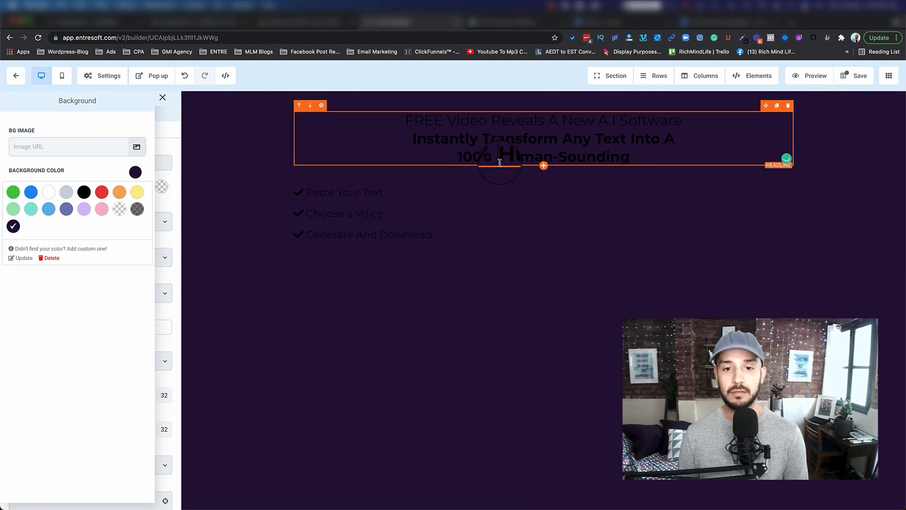
left_click(162, 97)
scroll(69, 246, "down", 5)
scroll(126, 194, "down", 3)
scroll(142, 201, "up", 2)
left_click(155, 205)
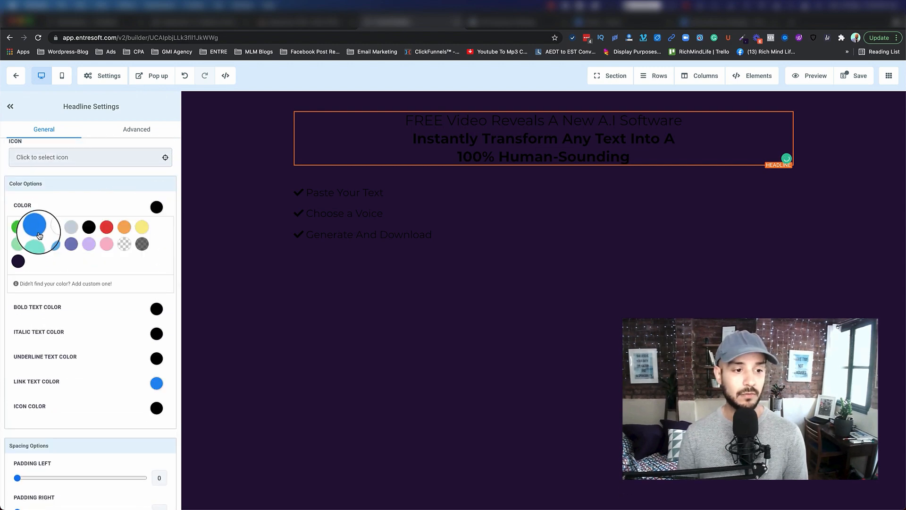
left_click(55, 227)
left_click(155, 231)
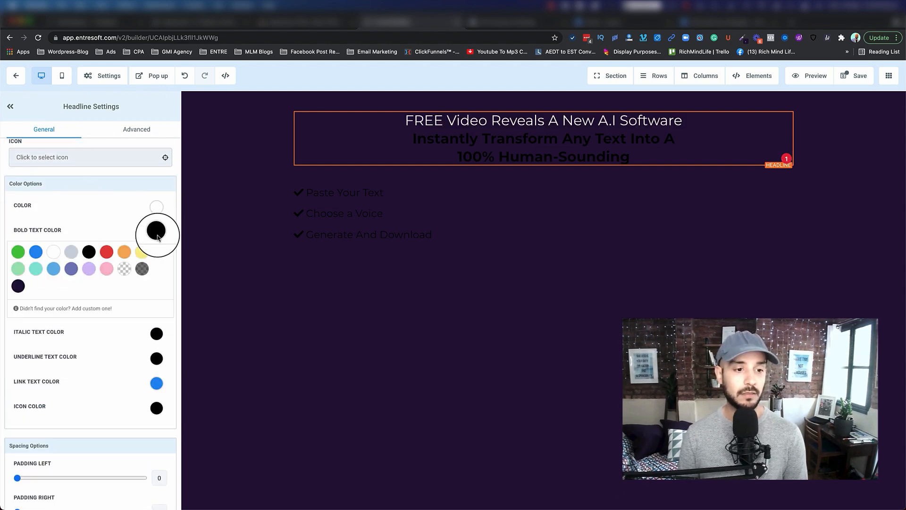
left_click(53, 251)
Set the regular and bold text colors of the "Generate And Download" sub-headline to white.
left_click(402, 233)
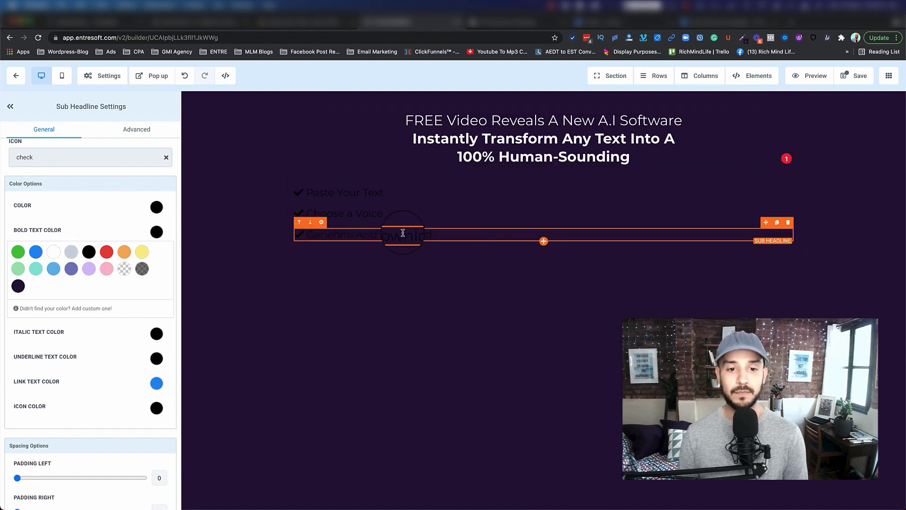
left_click(53, 252)
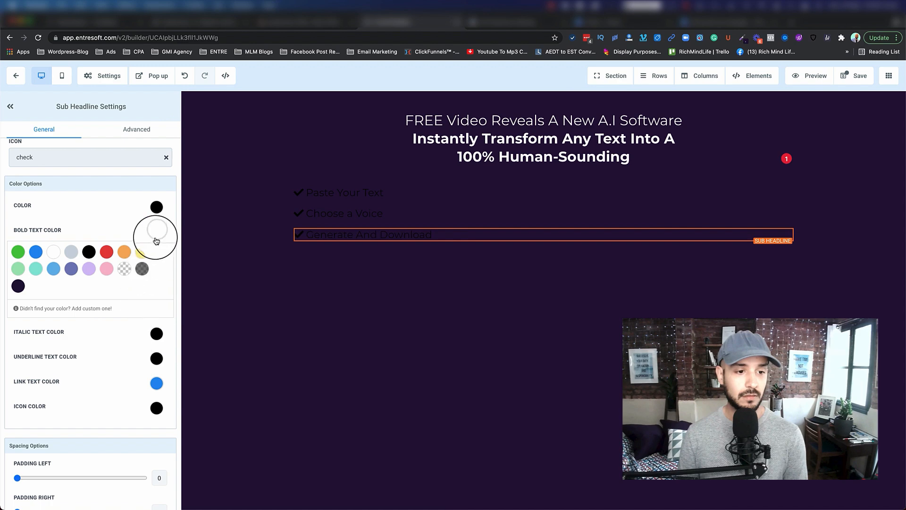
left_click(156, 206)
left_click(53, 227)
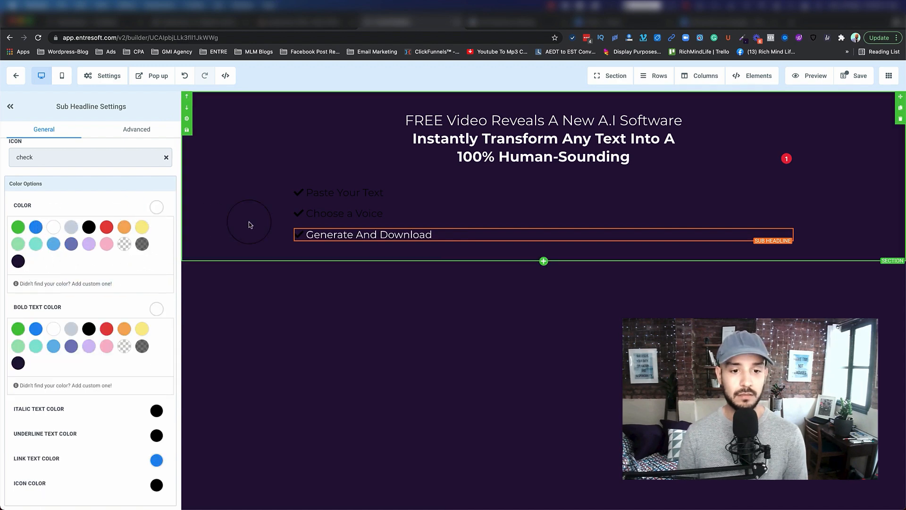
Set the text color of the "Choose a Voice" and "Paste Your Text" sub-headlines to white.
left_click(341, 212)
left_click(156, 207)
left_click(156, 206)
left_click(53, 227)
left_click(346, 194)
left_click(53, 227)
Set the check icon color of all three step sub-headlines to light blue.
scroll(101, 304, "down", 2)
scroll(110, 352, "down", 3)
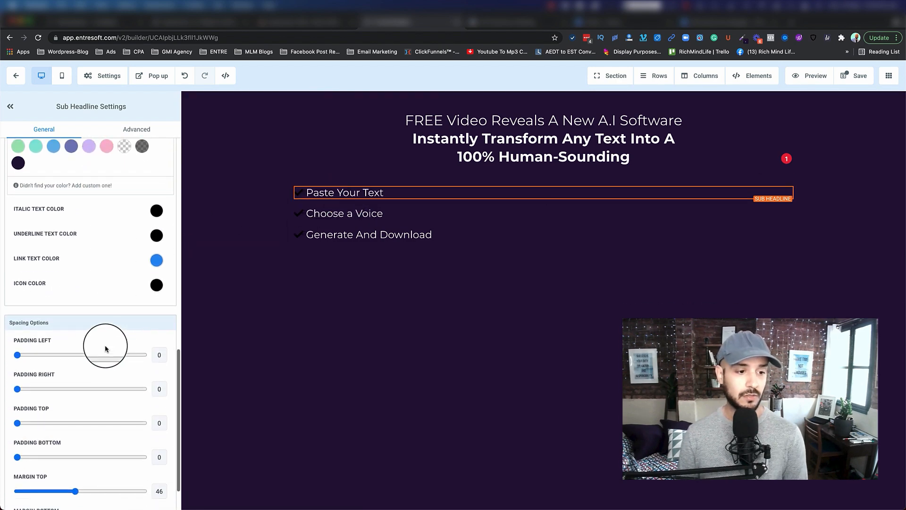
left_click(157, 285)
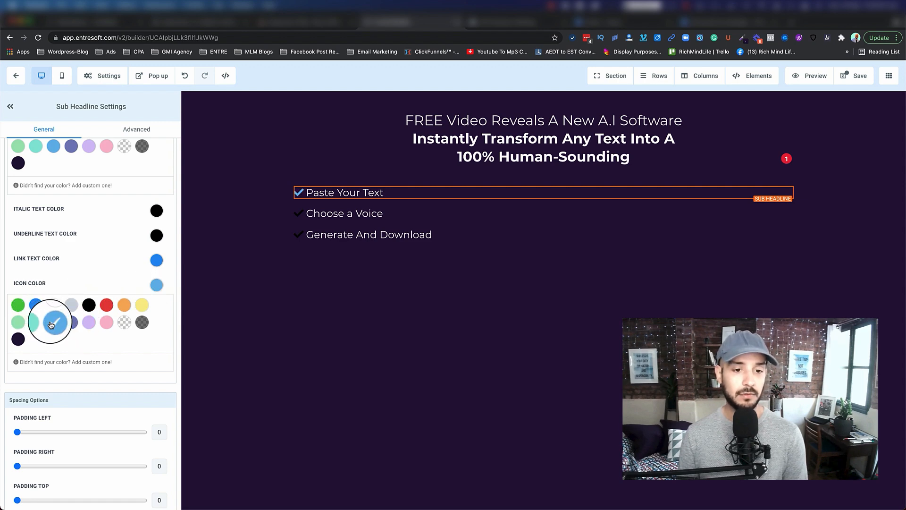
left_click(330, 213)
left_click(60, 326)
left_click(380, 235)
left_click(54, 322)
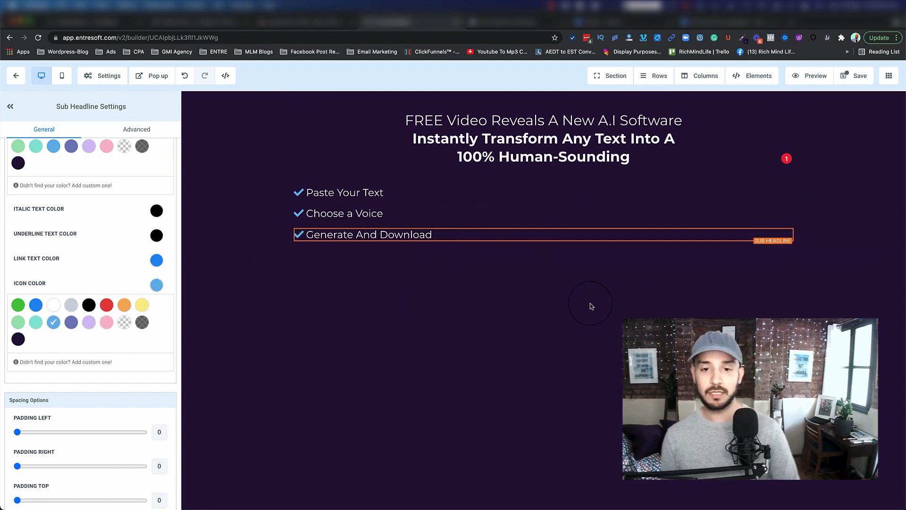
left_click(277, 179)
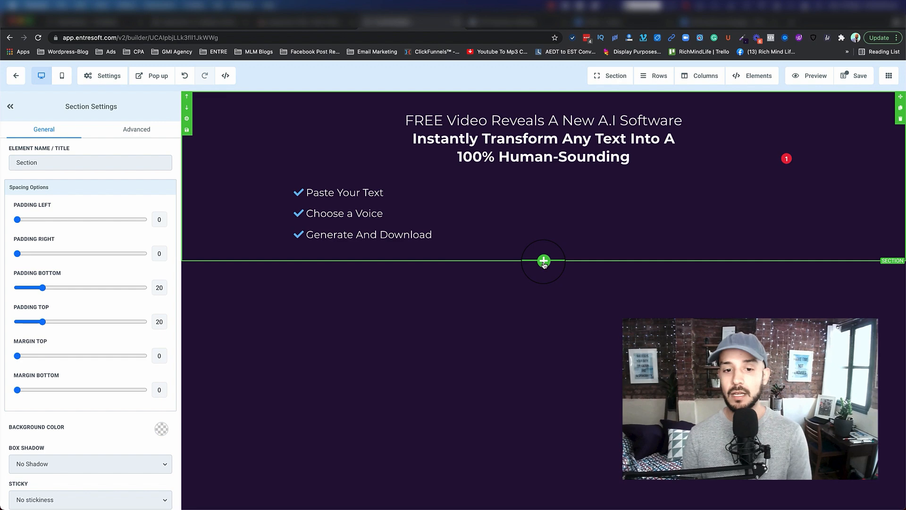
left_click(544, 261)
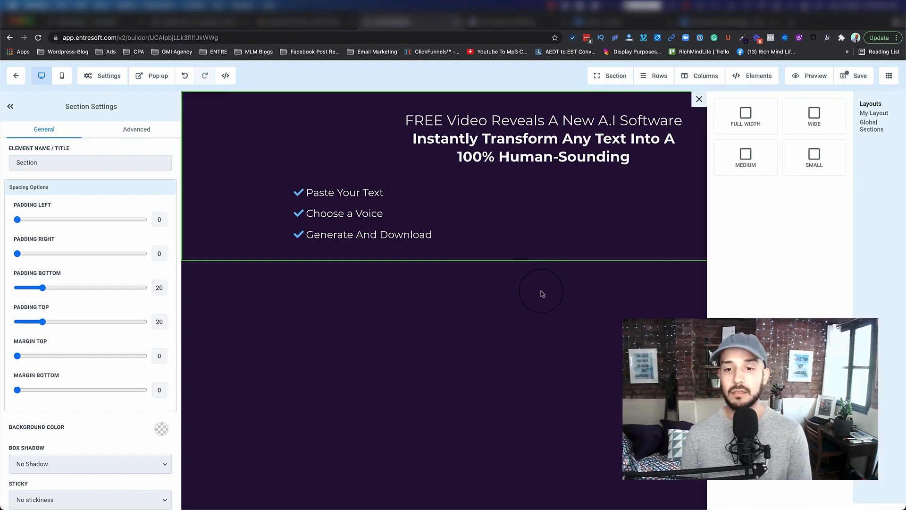
left_click(534, 251)
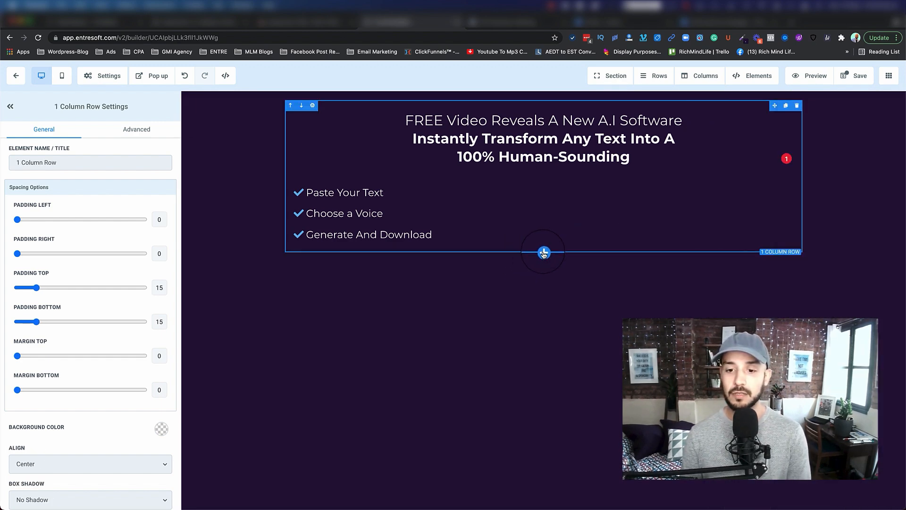
left_click(543, 252)
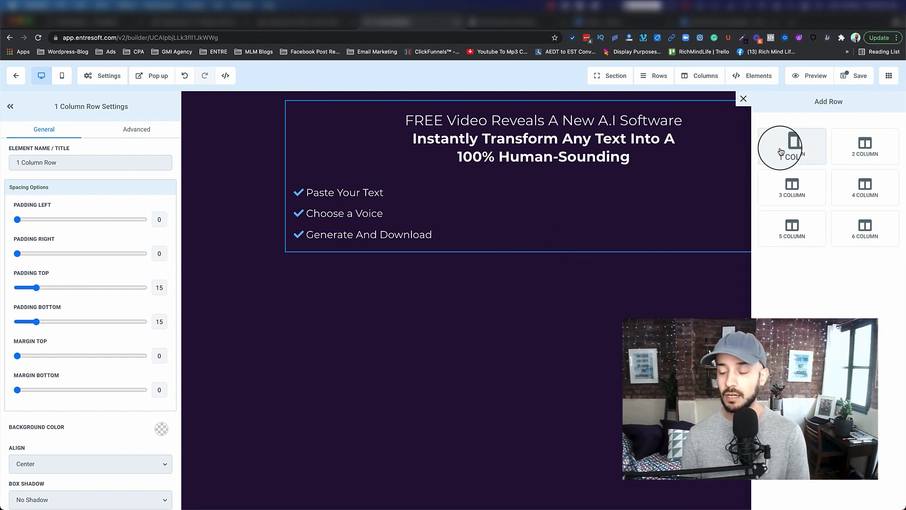
left_click(520, 315)
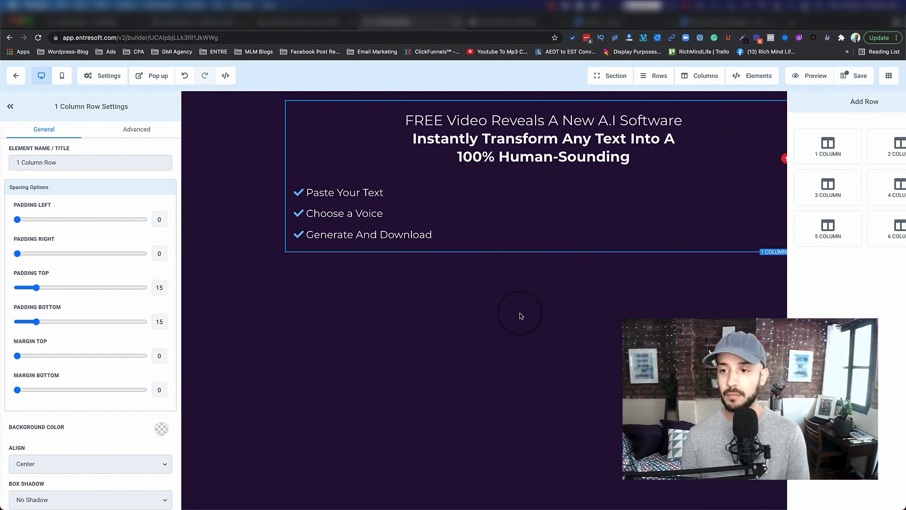
Add a button element directly below the "Generate And Download" sub-headline.
left_click(758, 78)
left_click(750, 94)
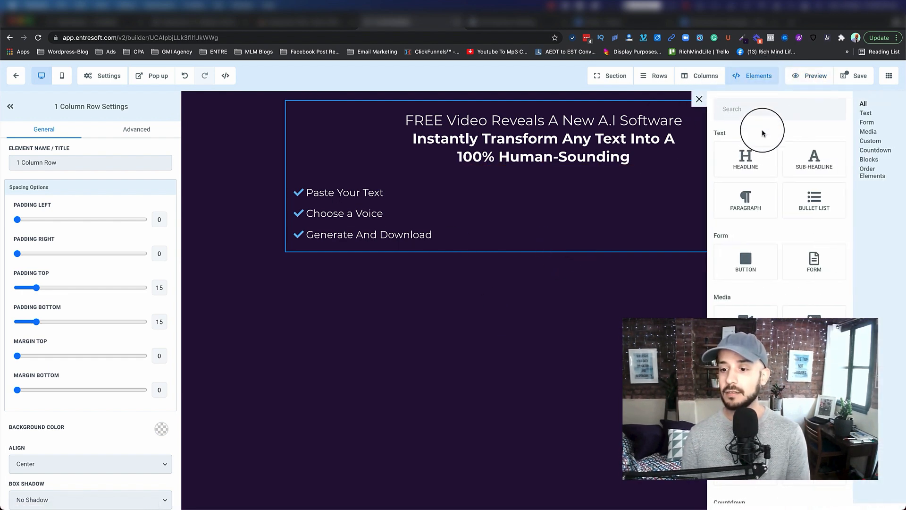
left_click_drag(746, 262, 536, 249)
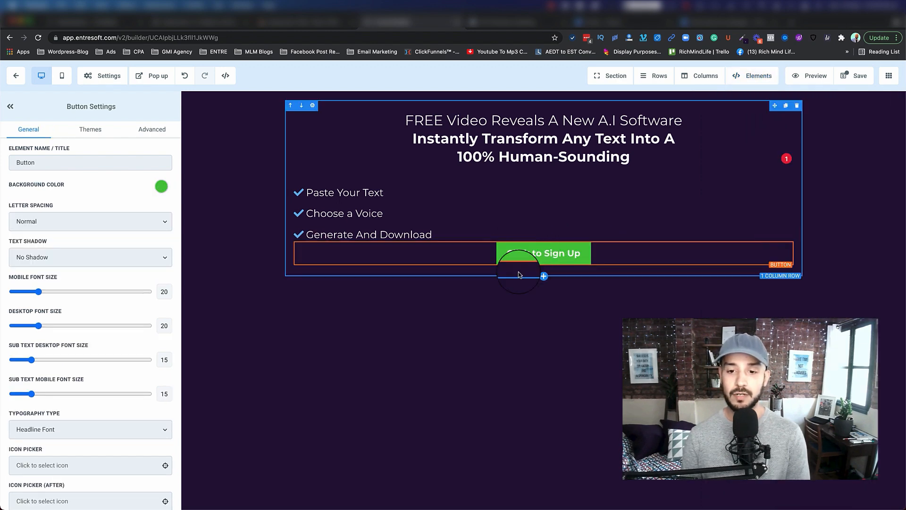
Try the dark slate theme on the sign-up button and settle on the flat red theme.
left_click(100, 132)
scroll(80, 292, "down", 10)
scroll(82, 362, "down", 1)
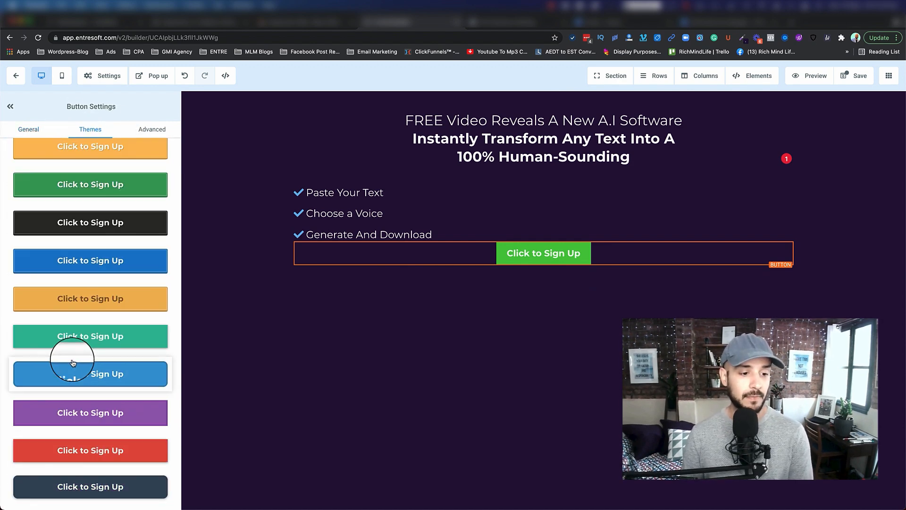
left_click(66, 493)
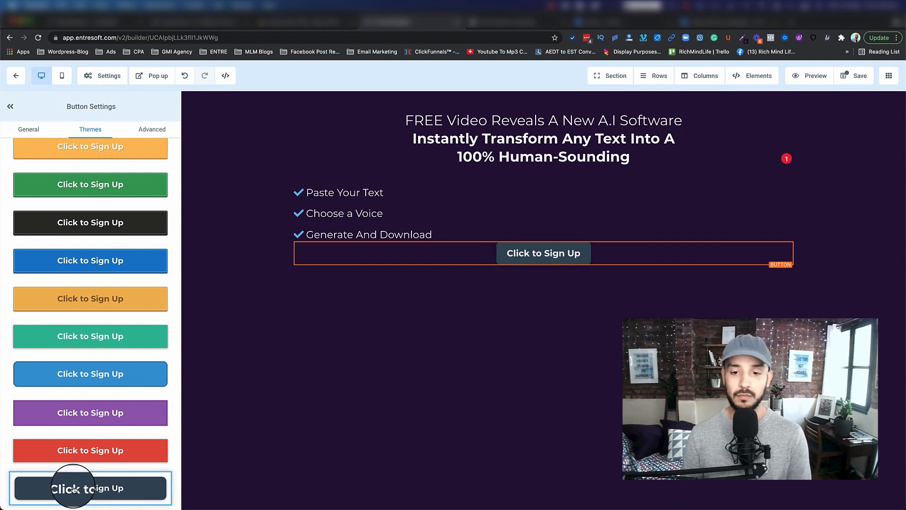
left_click(82, 451)
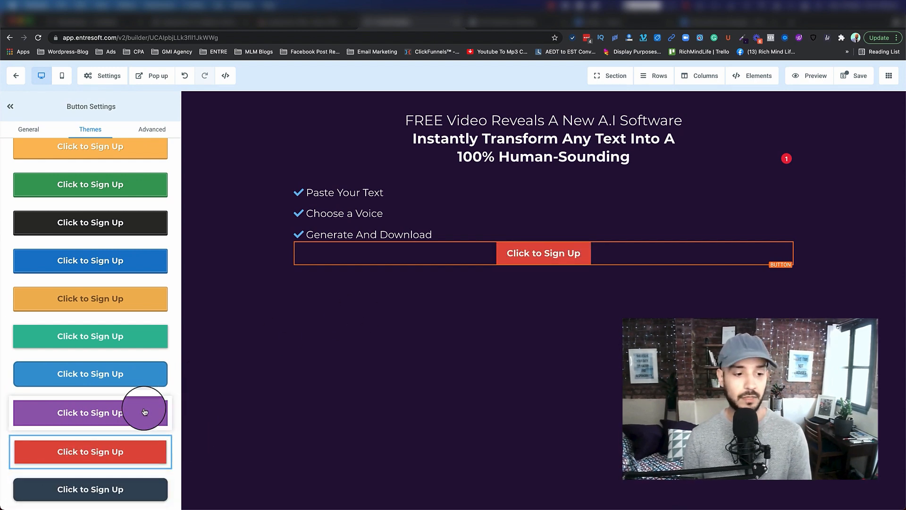
Replace the red button's text with "Watch The Free Video Here!".
left_click(28, 129)
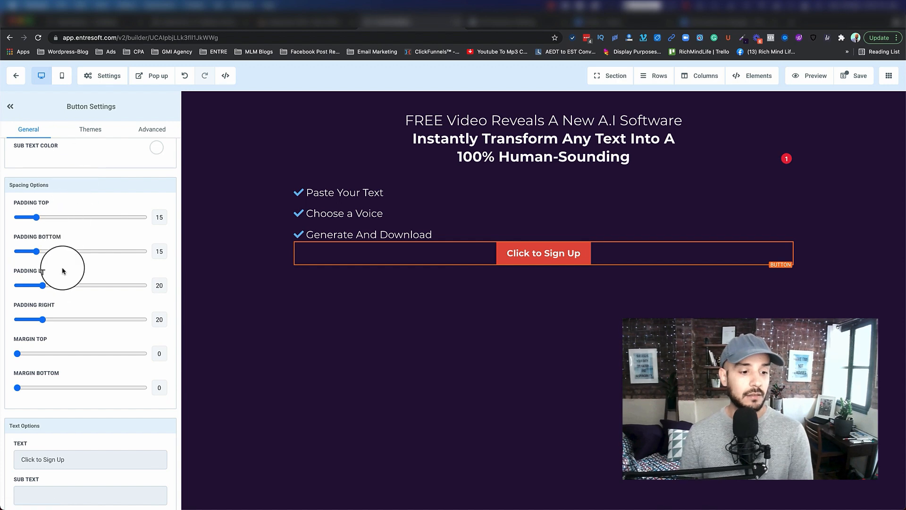
scroll(61, 267, "down", 3)
triple_click(72, 370)
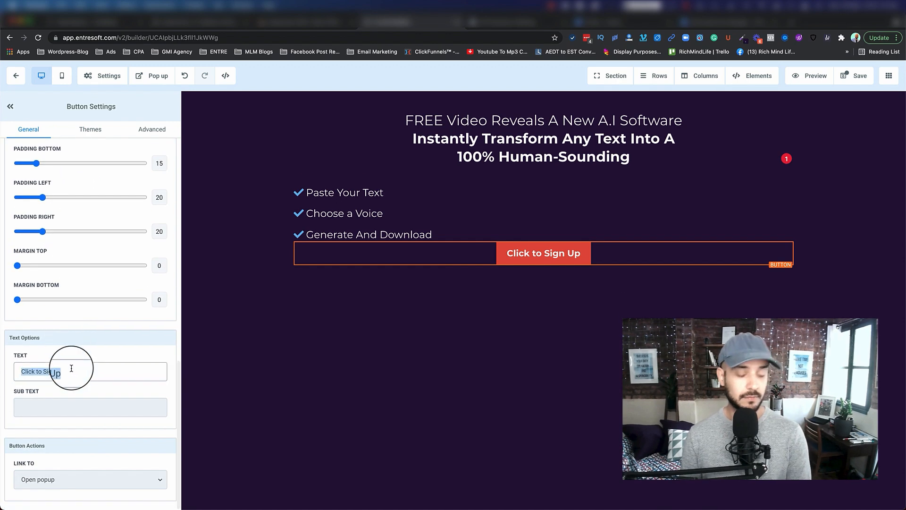
type("Watch The Free Video Here!")
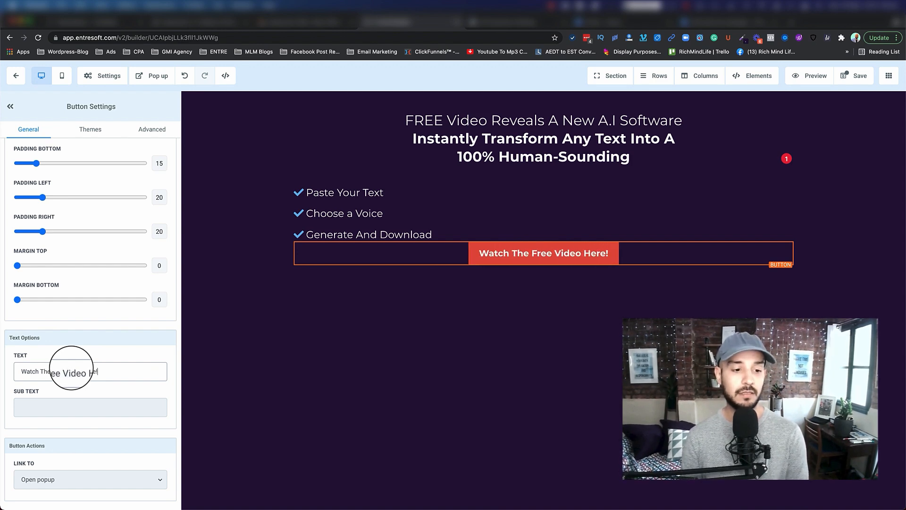
Give the "Watch The Free Video Here!" button a full border.
left_click(152, 128)
scroll(84, 280, "up", 4)
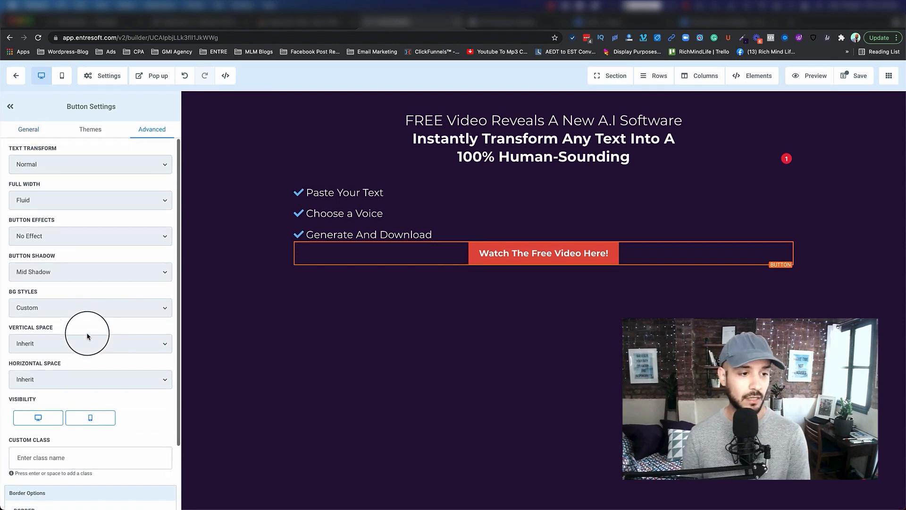
scroll(86, 307, "down", 2)
scroll(87, 335, "down", 1)
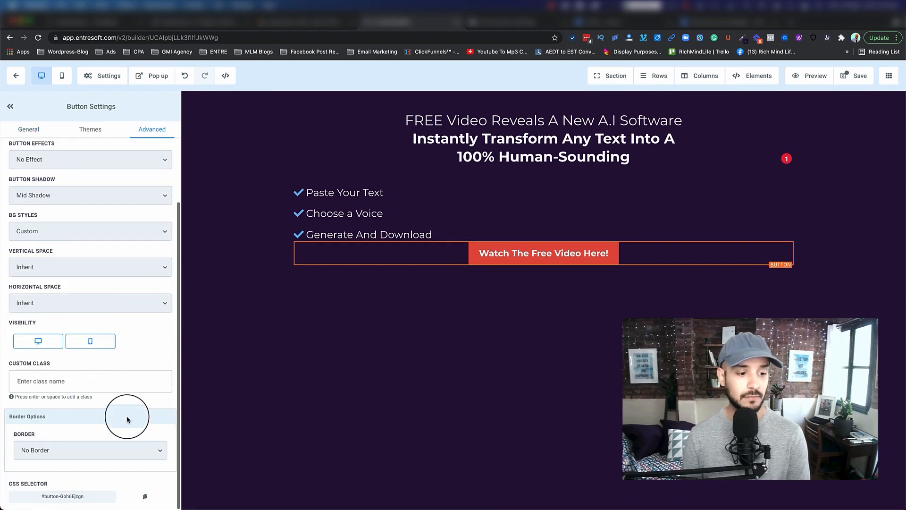
left_click(141, 448)
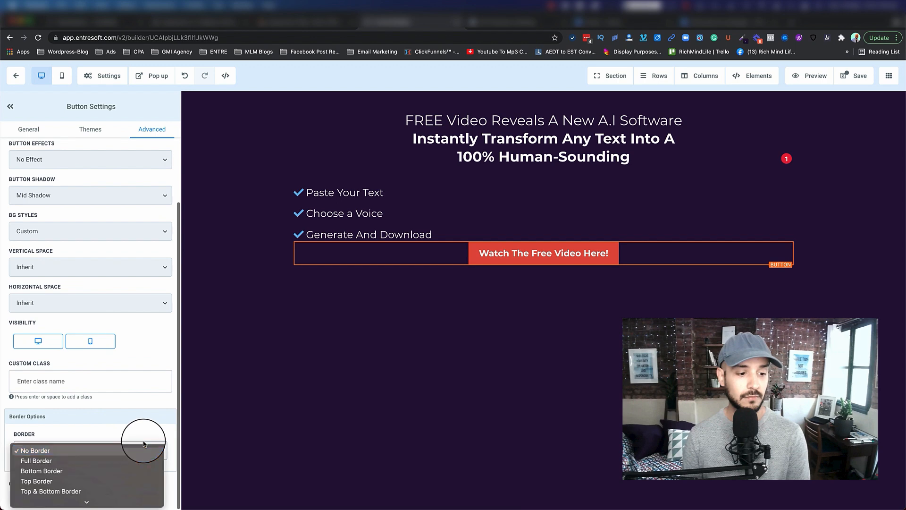
left_click(104, 465)
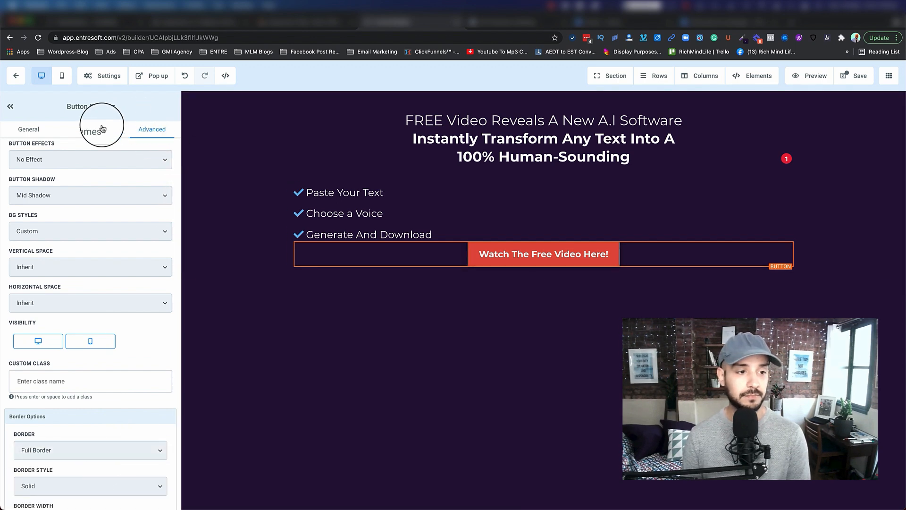
Apply the dark slate theme with rounded corners to the "Watch The Free Video Here!" button.
left_click(101, 128)
scroll(95, 330, "down", 10)
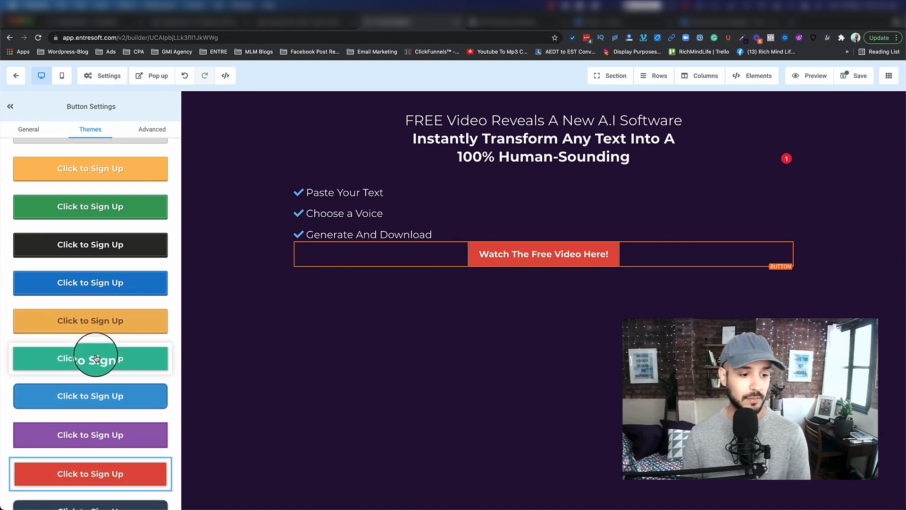
scroll(96, 358, "down", 1)
left_click(73, 485)
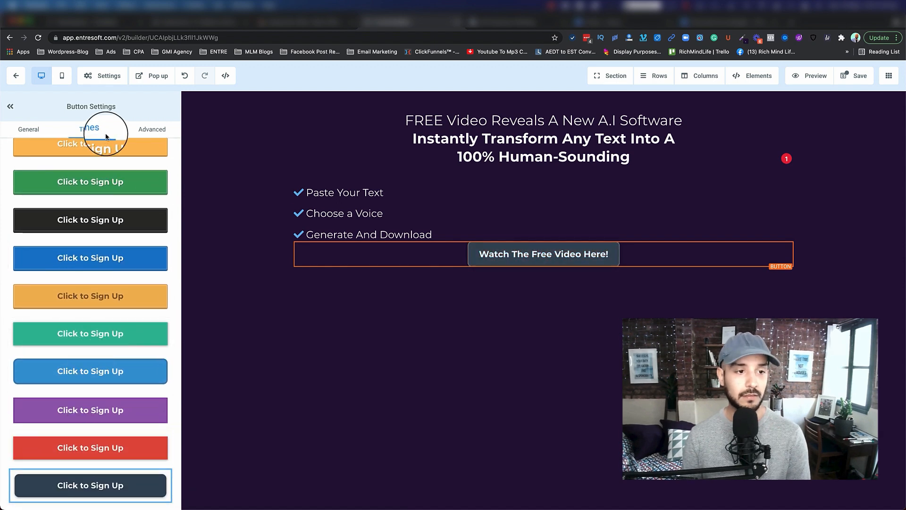
Set the slate button's background color to red.
left_click(152, 128)
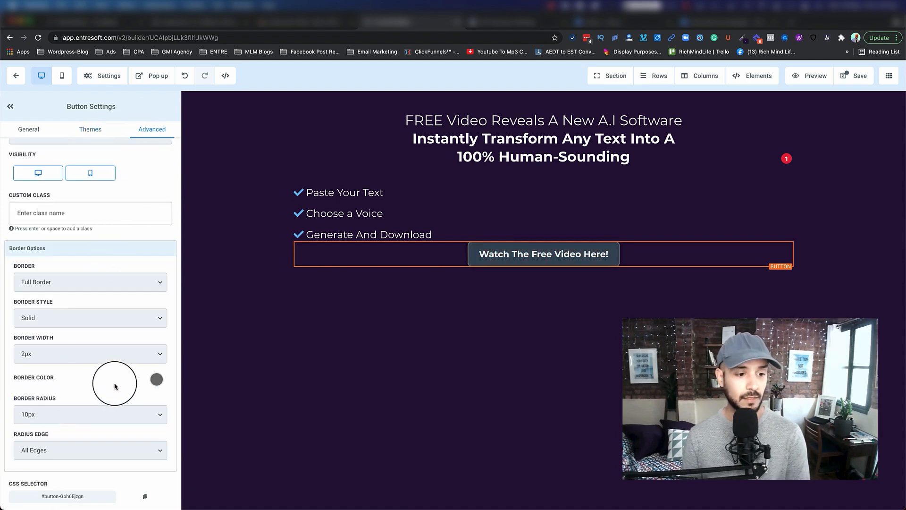
scroll(115, 383, "up", 5)
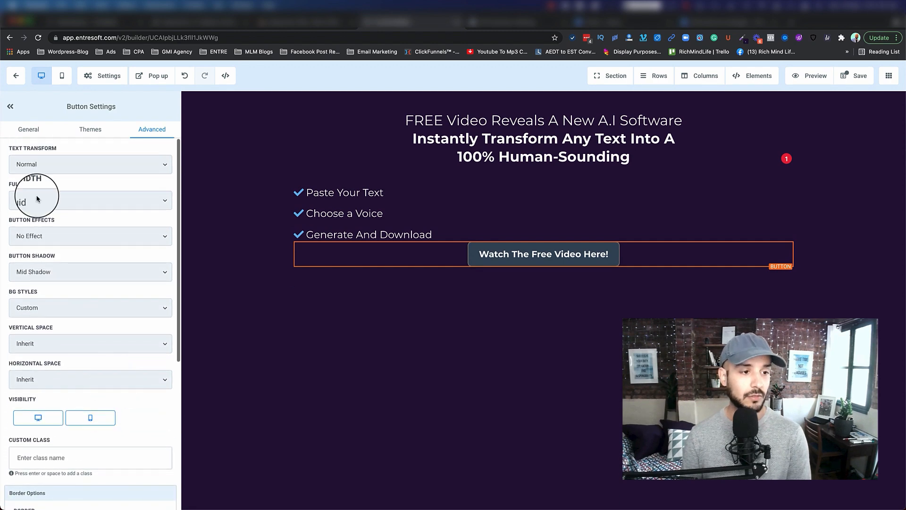
left_click(28, 130)
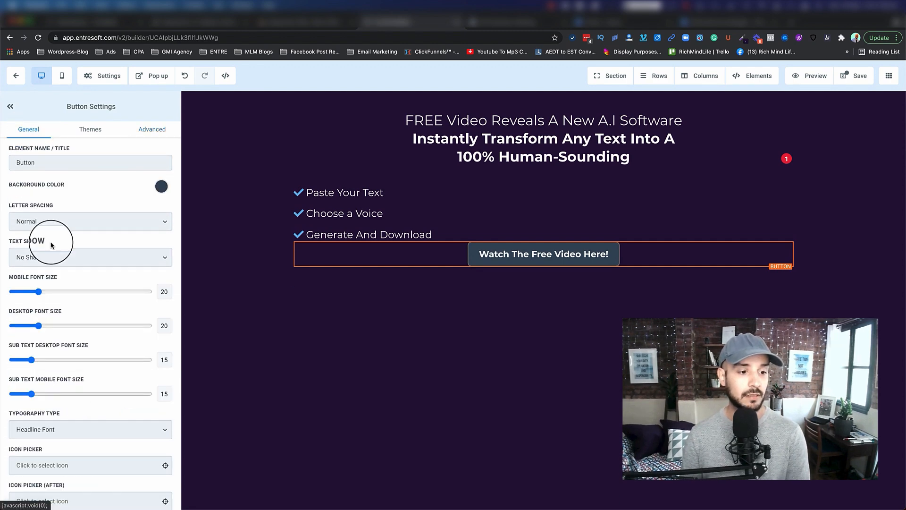
left_click(165, 184)
left_click(102, 207)
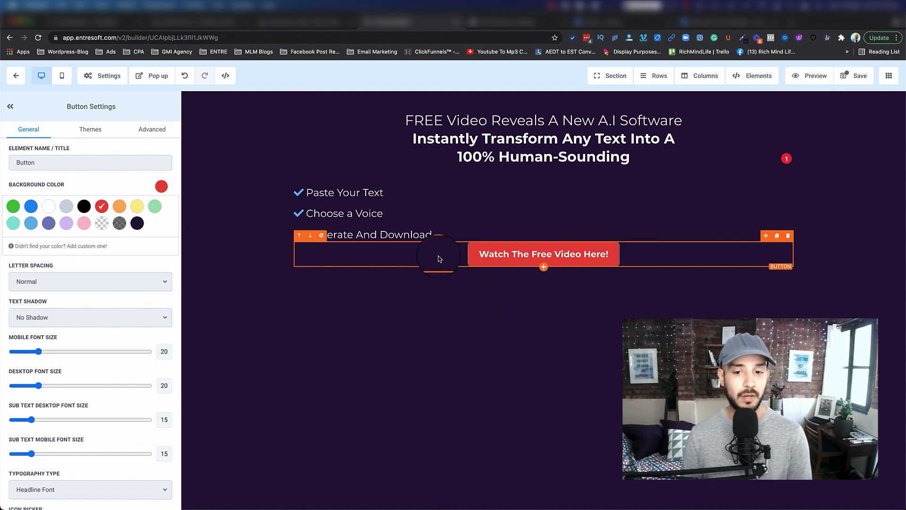
Set the red button's top margin to 26 to separate it from the "Generate And Download" line.
scroll(126, 263, "down", 6)
scroll(116, 320, "up", 3)
scroll(27, 285, "down", 8)
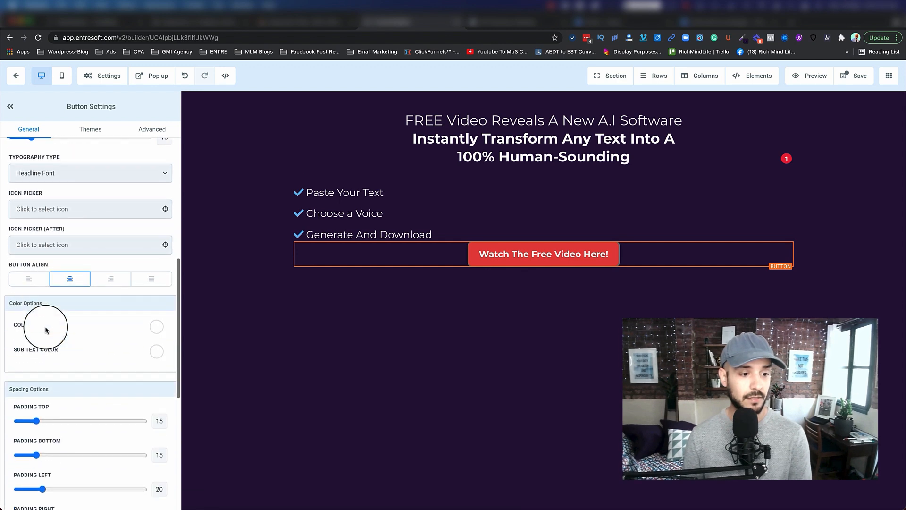
scroll(42, 436, "down", 3)
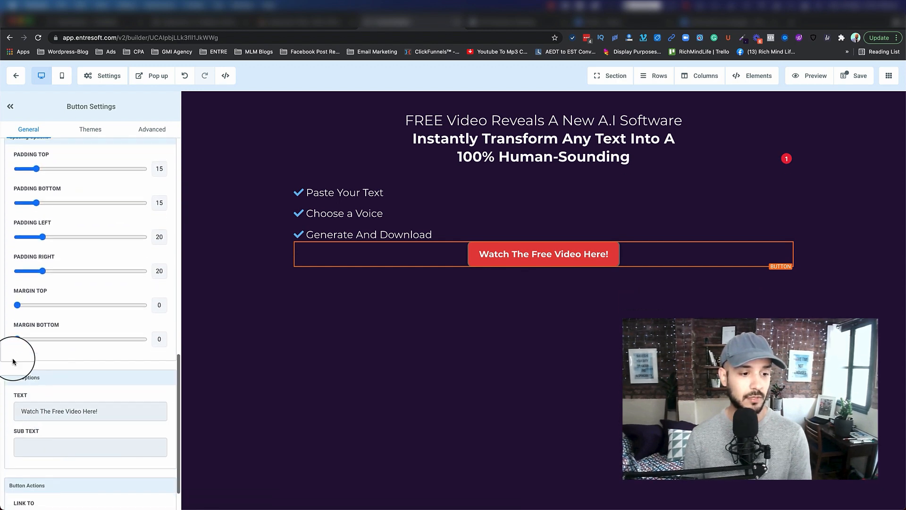
left_click(19, 306)
left_click_drag(41, 306, 47, 305)
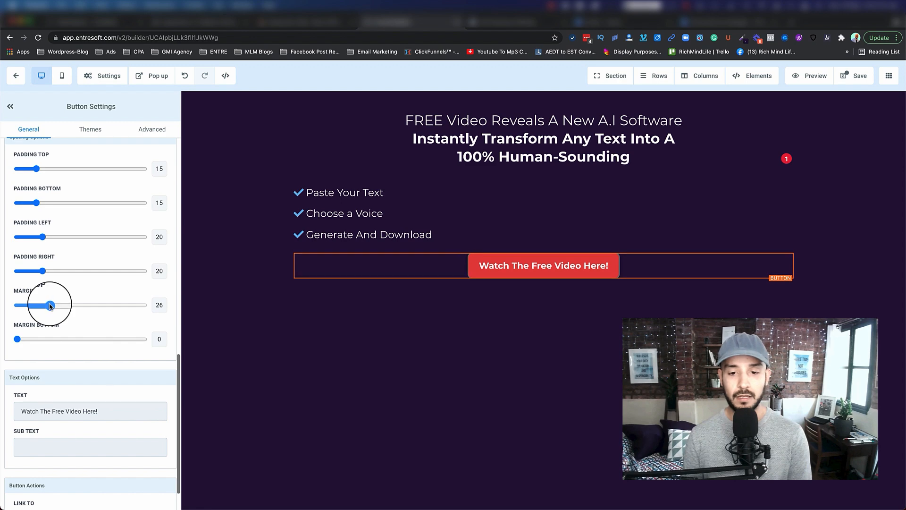
Set the red button's border color to light yellow.
scroll(81, 327, "up", 12)
scroll(83, 328, "up", 3)
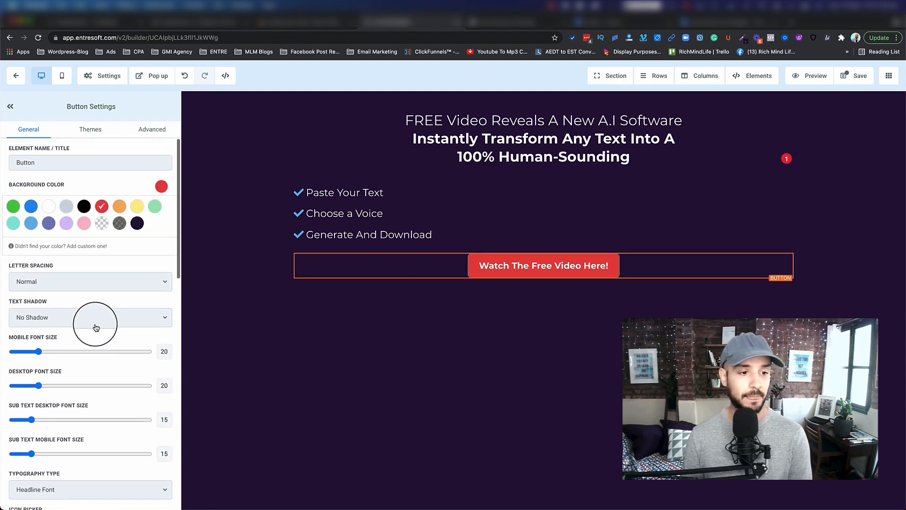
left_click(149, 128)
scroll(106, 325, "down", 5)
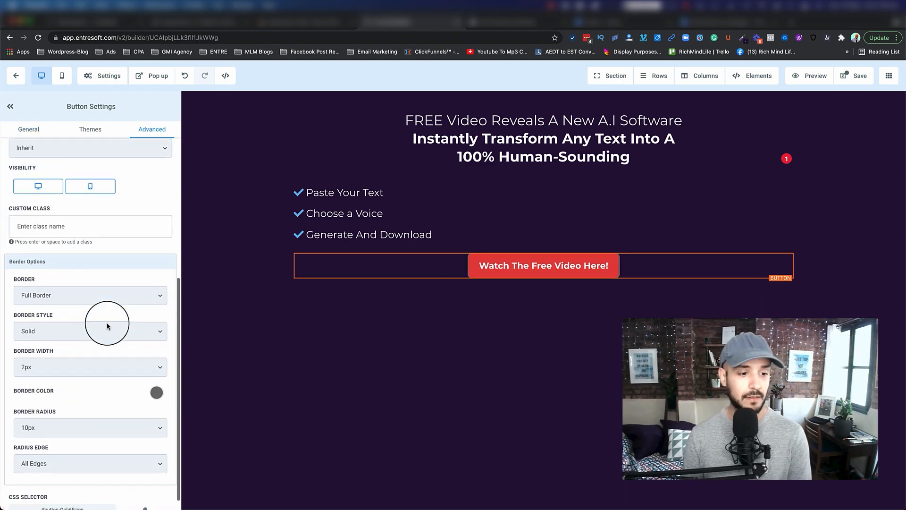
left_click(156, 392)
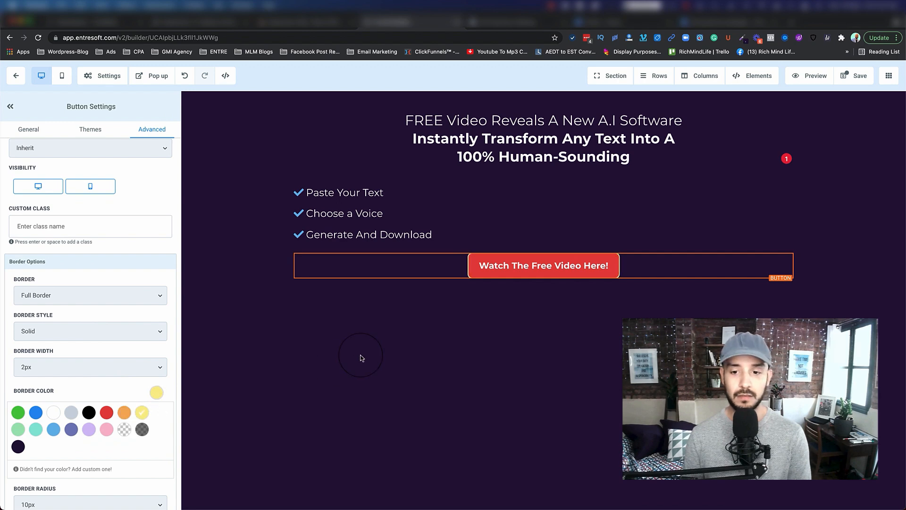
left_click(525, 226)
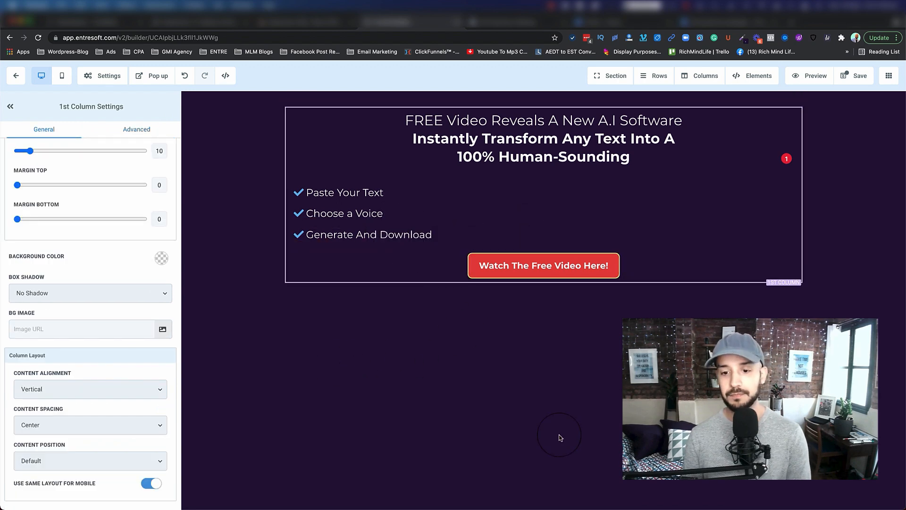
Open the page's popup for editing and add a one-column row to it.
left_click(504, 276)
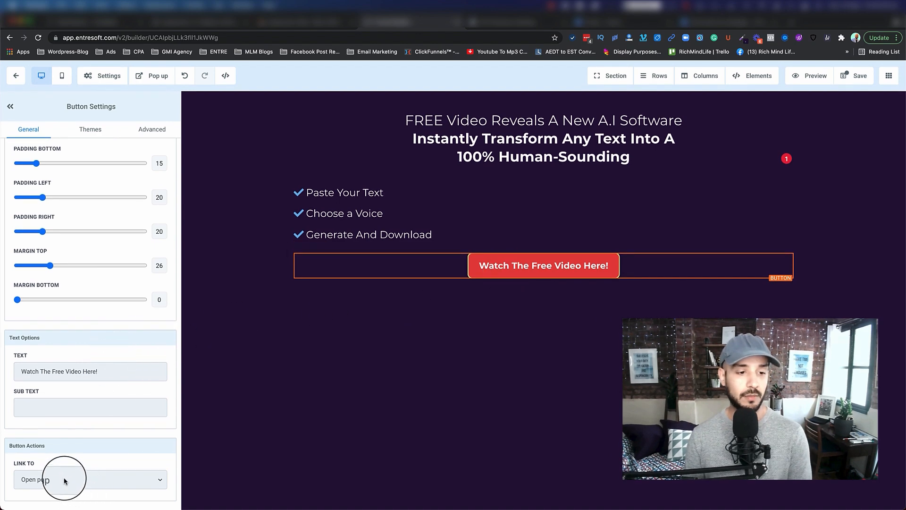
left_click(151, 76)
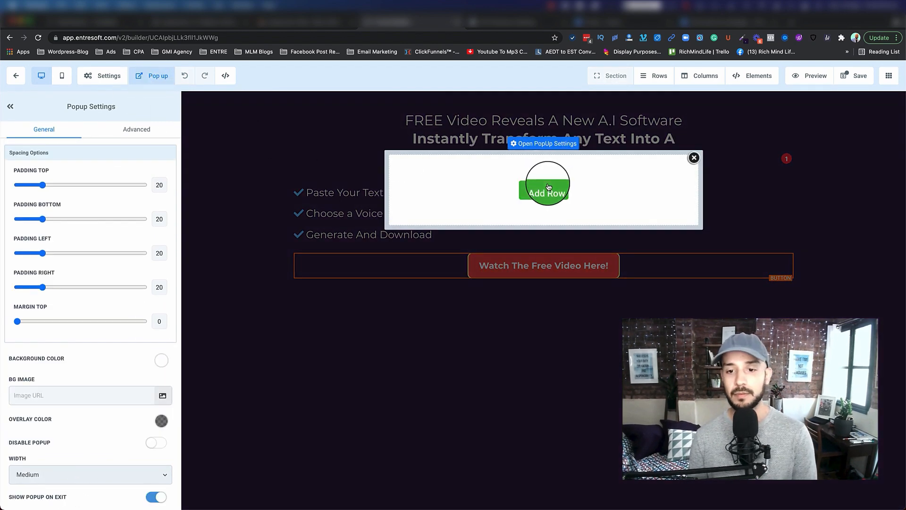
left_click(543, 191)
left_click(792, 148)
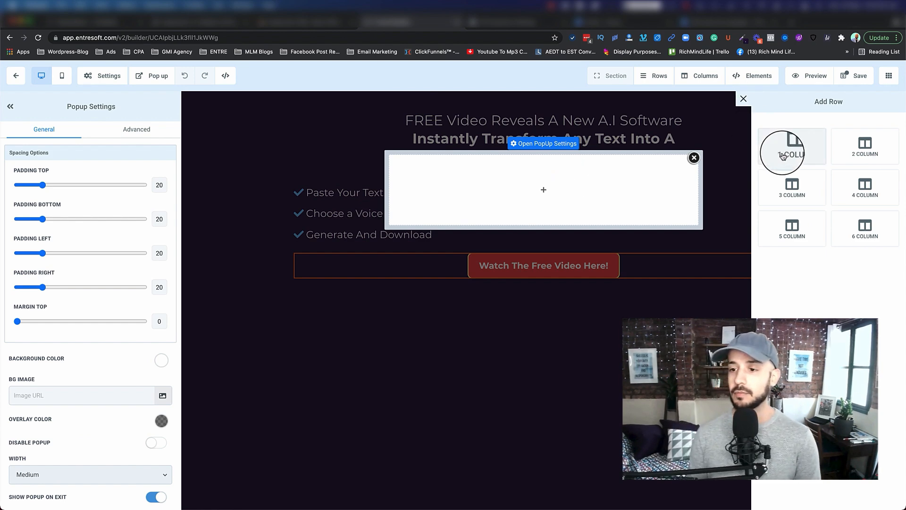
Add a form element to the popup's column and create a new form in the form builder.
left_click(550, 203)
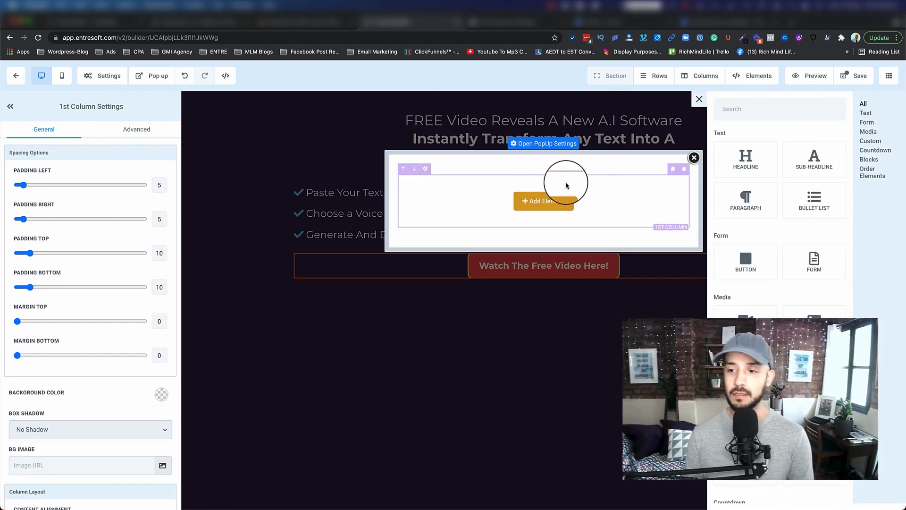
left_click(817, 263)
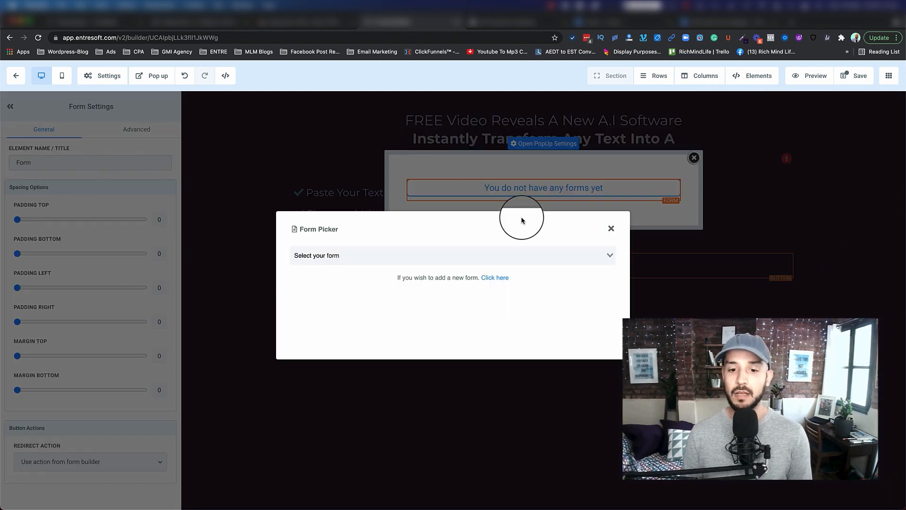
left_click(495, 279)
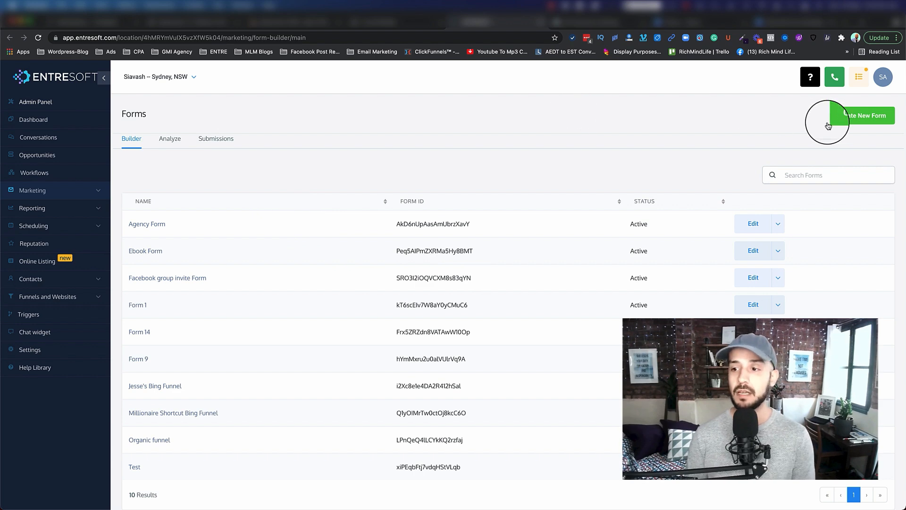
left_click(848, 115)
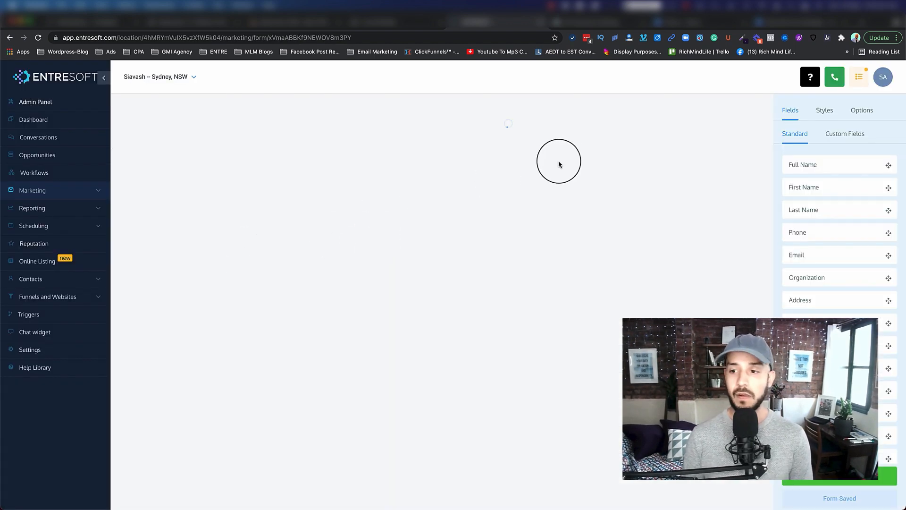
Add First Name, Email and Button fields to the new form, in that order.
left_click_drag(810, 189, 485, 154)
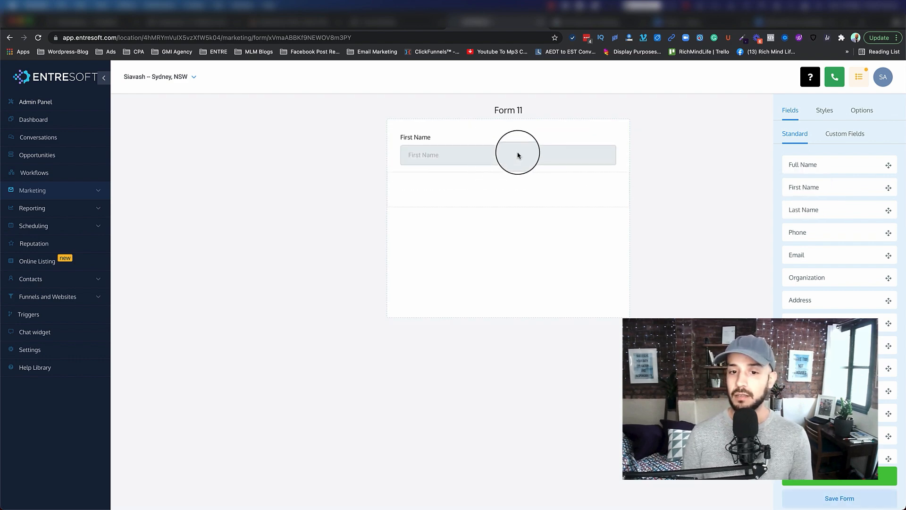
left_click_drag(814, 255, 544, 198)
scroll(817, 410, "down", 3)
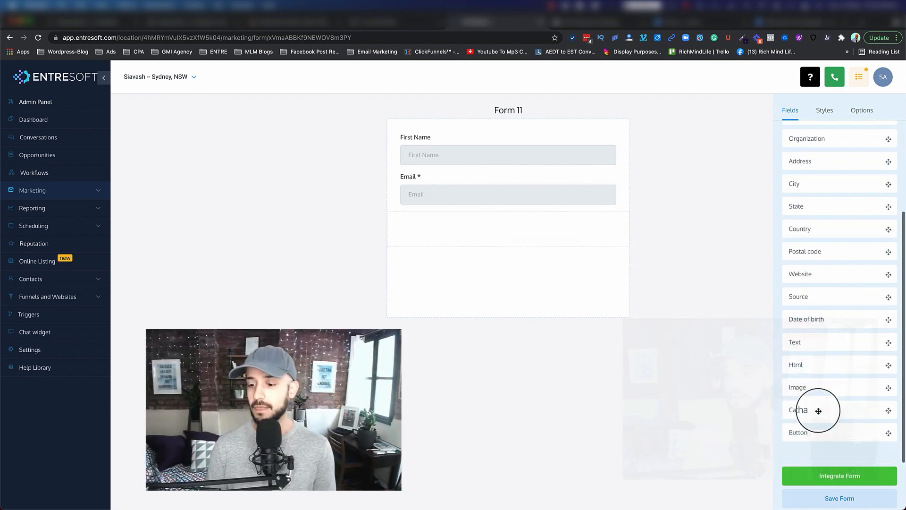
left_click_drag(819, 436, 518, 235)
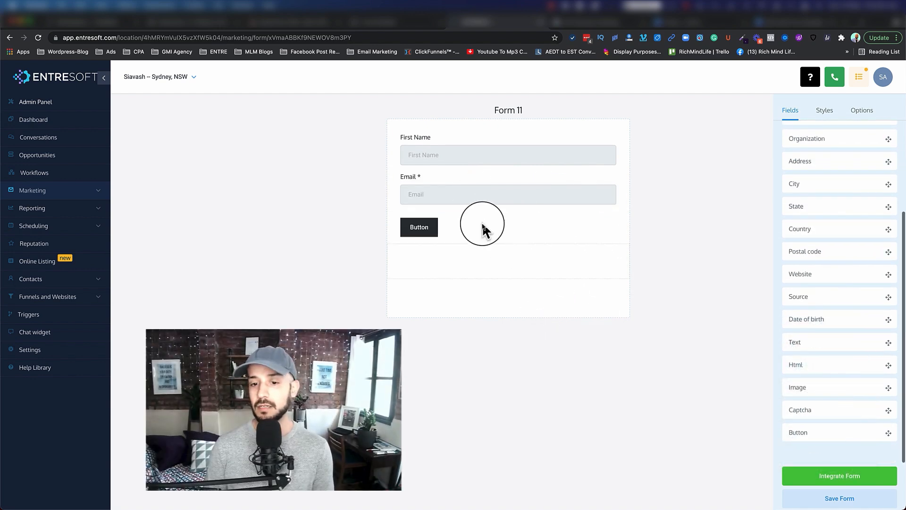
Center the form's button and set its background color to red #E40909.
left_click(435, 235)
left_click(831, 124)
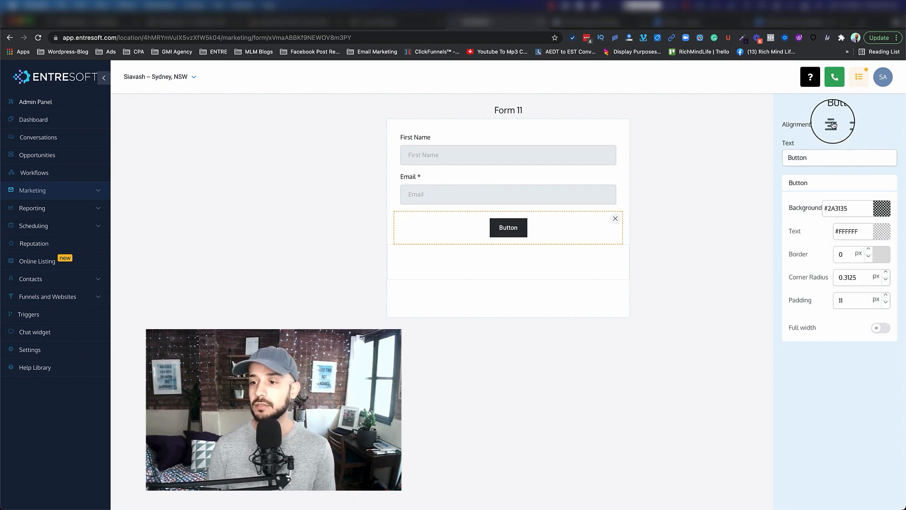
left_click(880, 208)
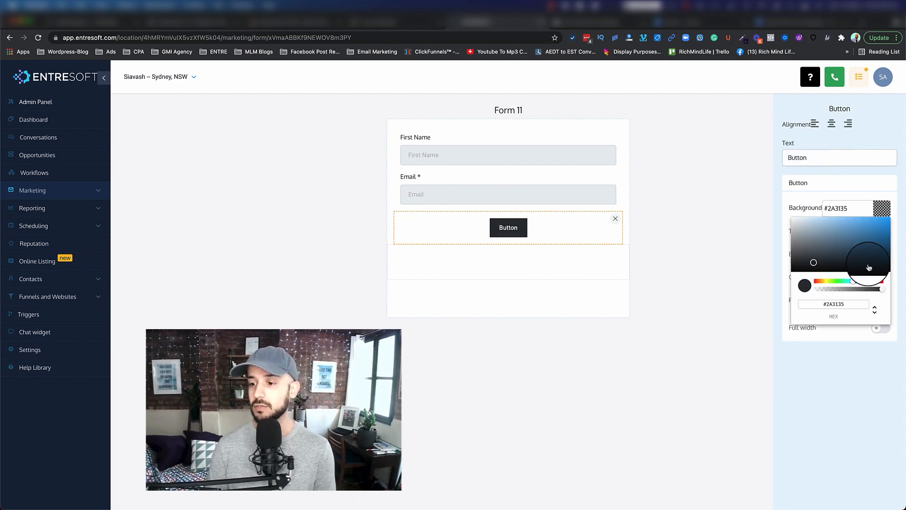
left_click_drag(852, 282, 887, 227)
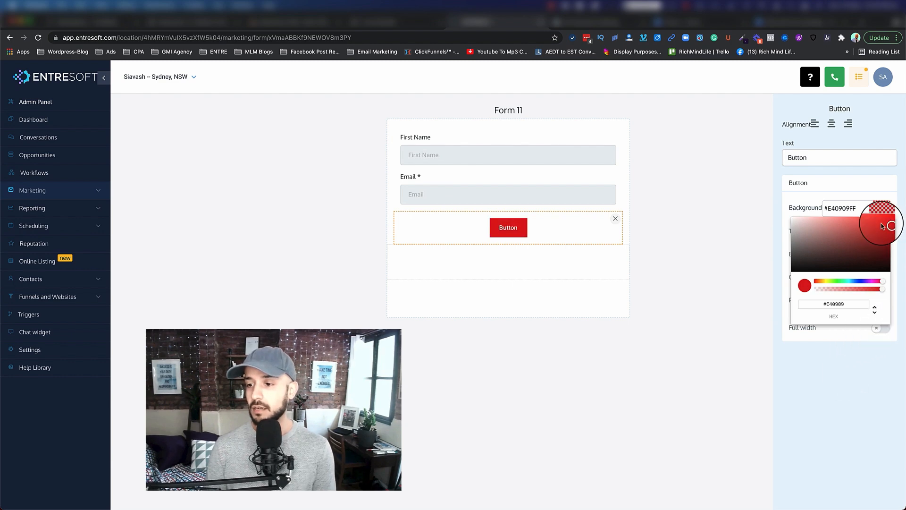
left_click(755, 237)
Set the form button's corner radius to 25 px.
left_click(527, 230)
left_click_drag(843, 278, 819, 277)
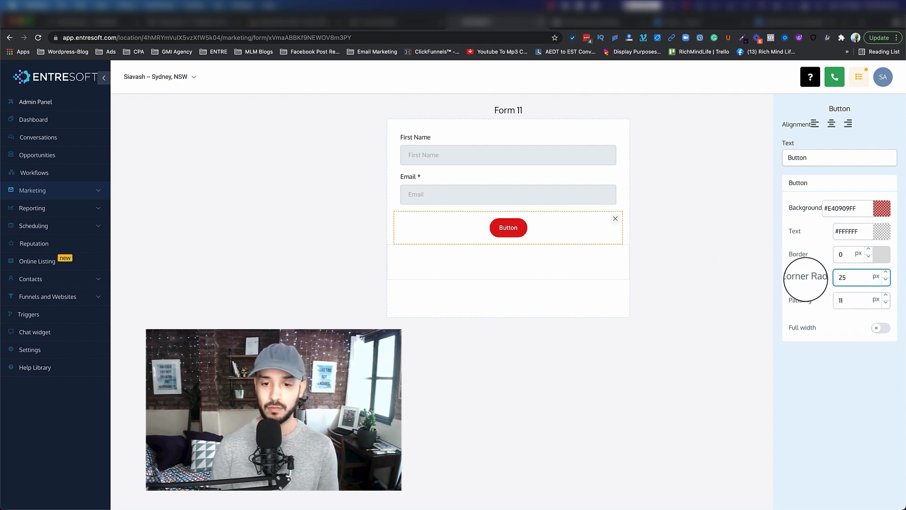
type("25")
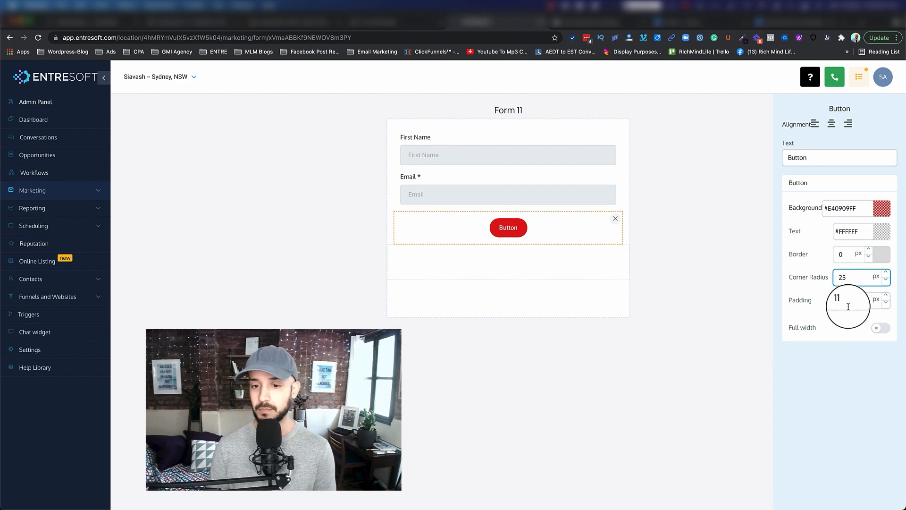
Make the form button full width and change its text to "Get Instance Access HERE!".
left_click(880, 327)
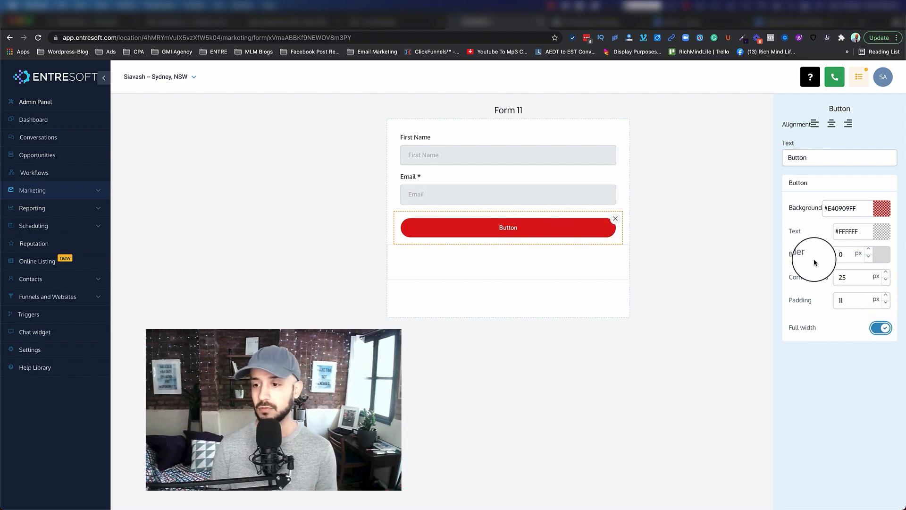
left_click(836, 160)
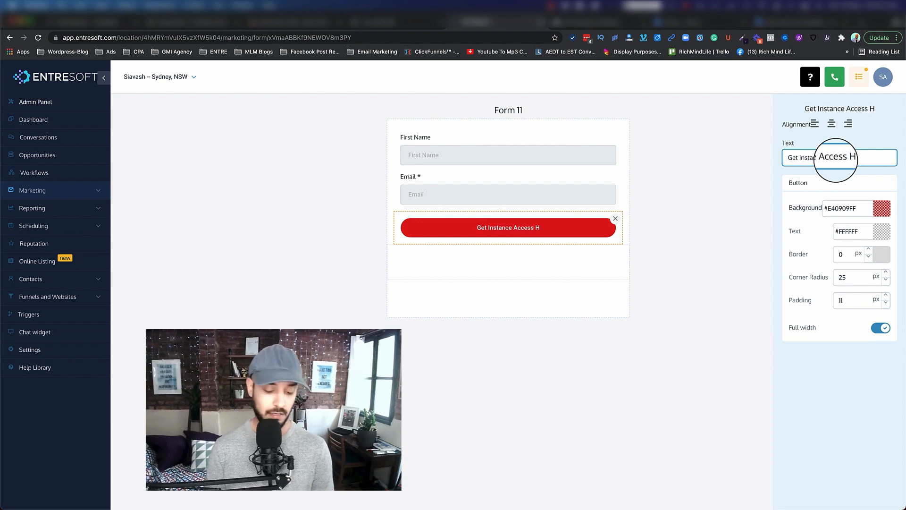
type("ERE!")
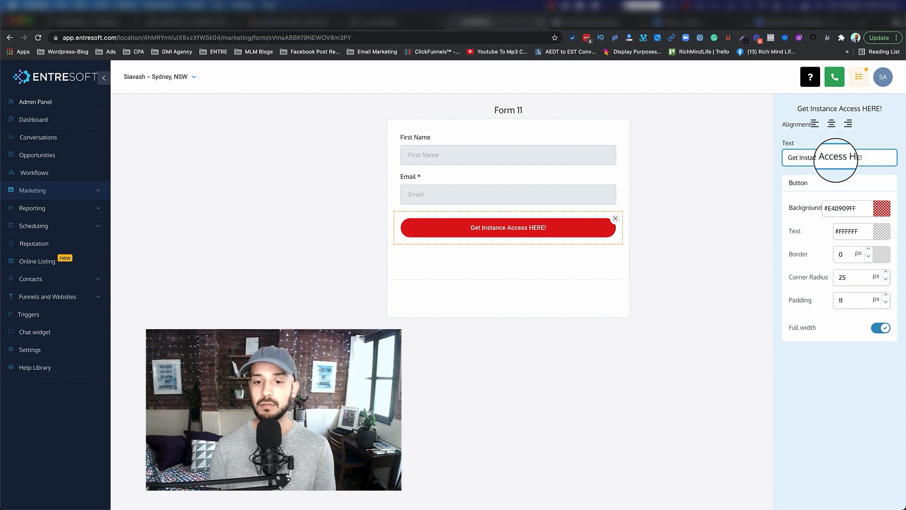
Rename the form as "Speechelo Form" in its options and save it.
left_click(717, 218)
left_click(524, 232)
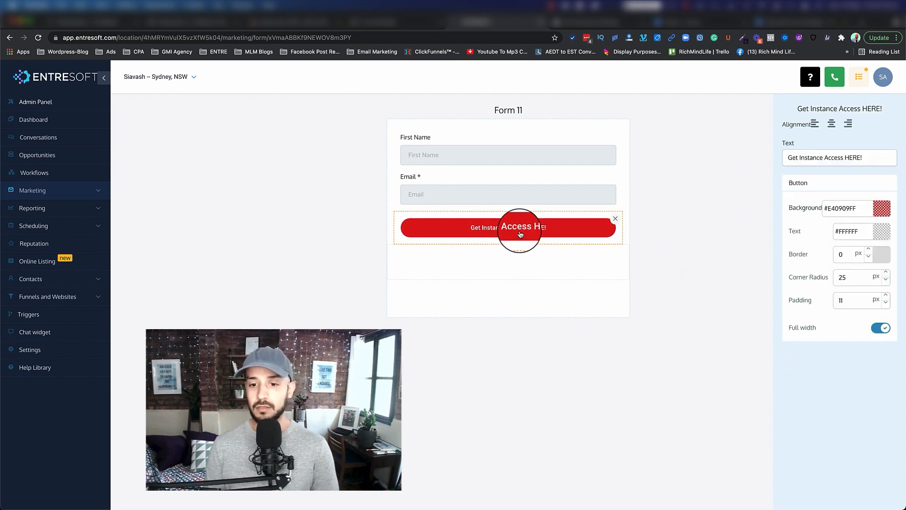
left_click(713, 194)
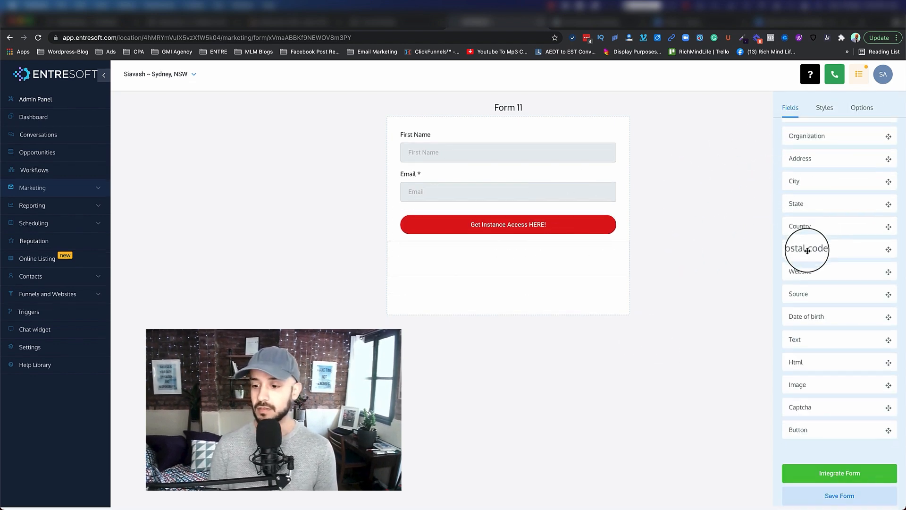
left_click(861, 111)
left_click(824, 110)
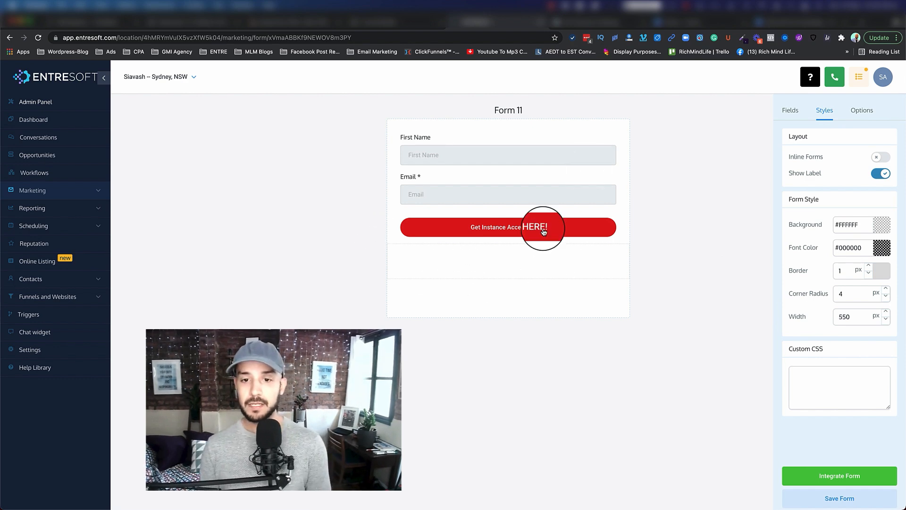
left_click(862, 110)
triple_click(816, 158)
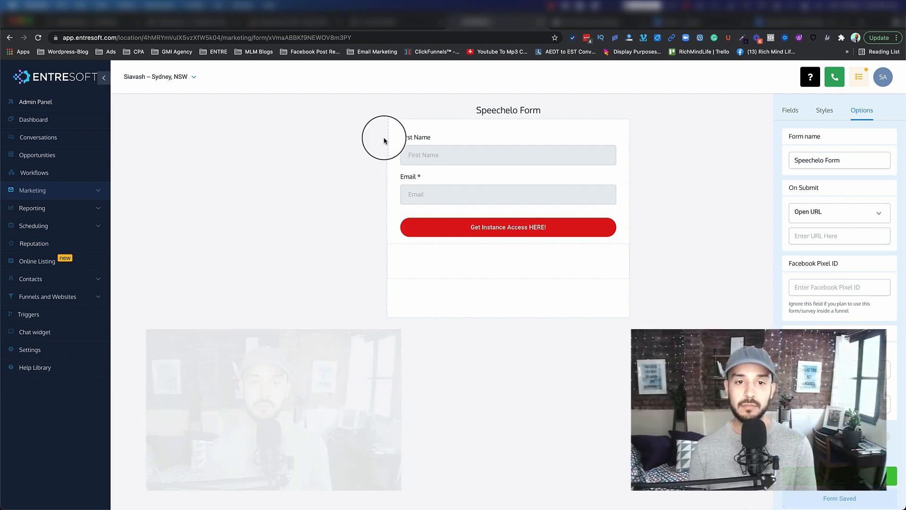
Return to the funnel page builder and assign Speechelo Form to the popup's form element.
left_click(385, 22)
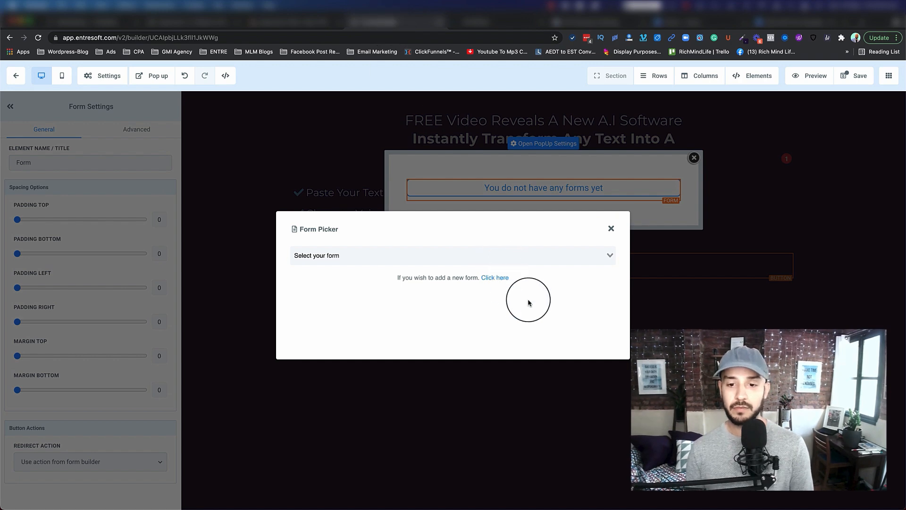
left_click(608, 250)
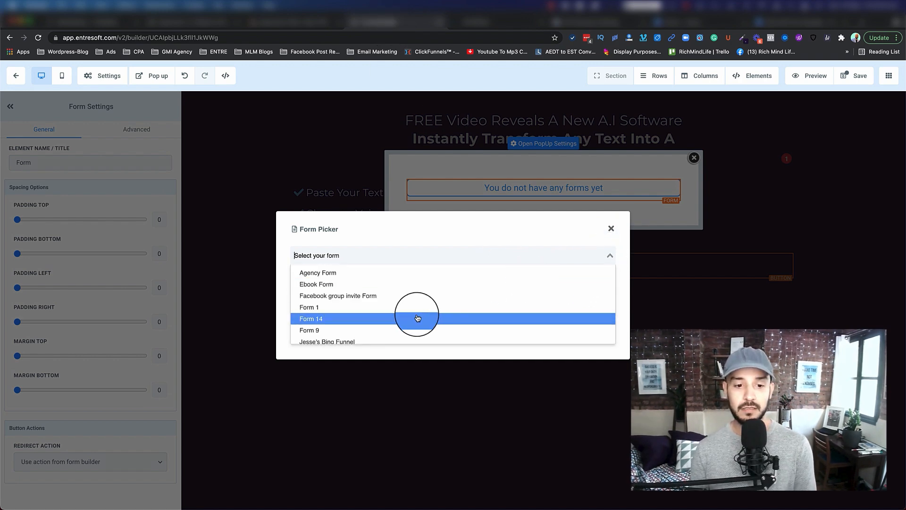
scroll(415, 317, "down", 2)
left_click(392, 324)
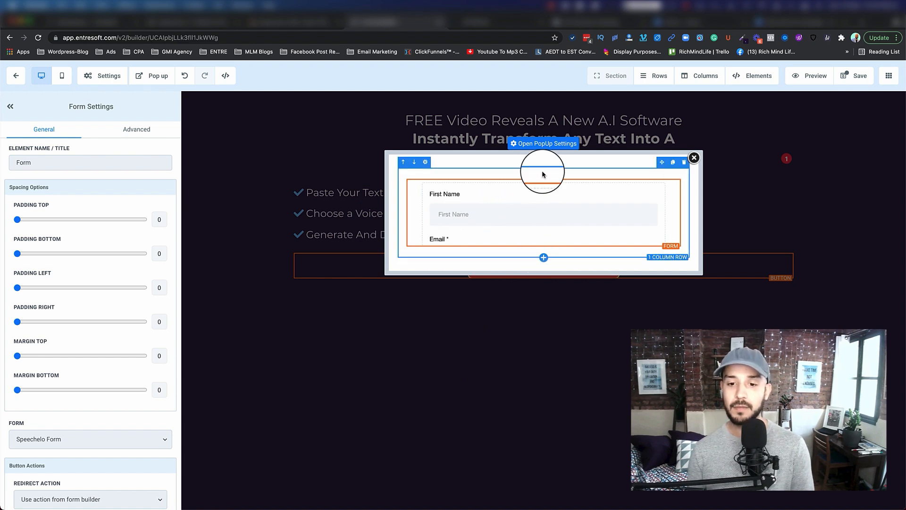
Close the popup, save the landing page and dismiss the SEO meta data settings.
left_click(578, 377)
left_click(858, 88)
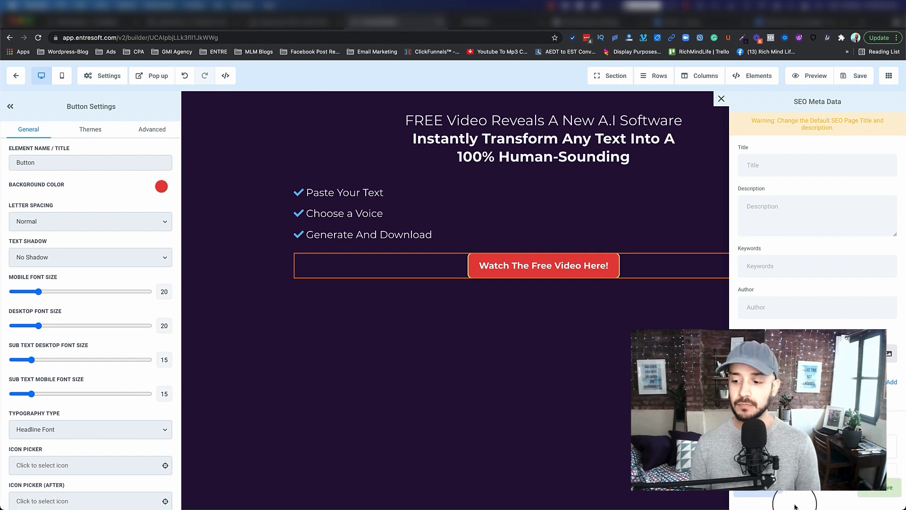
left_click(460, 348)
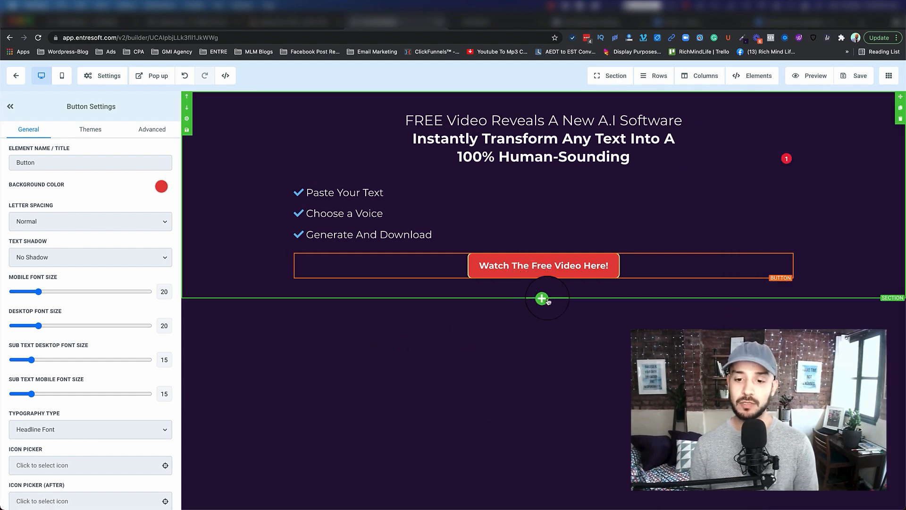
Add a full-width section with a one-column row below the call-to-action button's section.
left_click(544, 300)
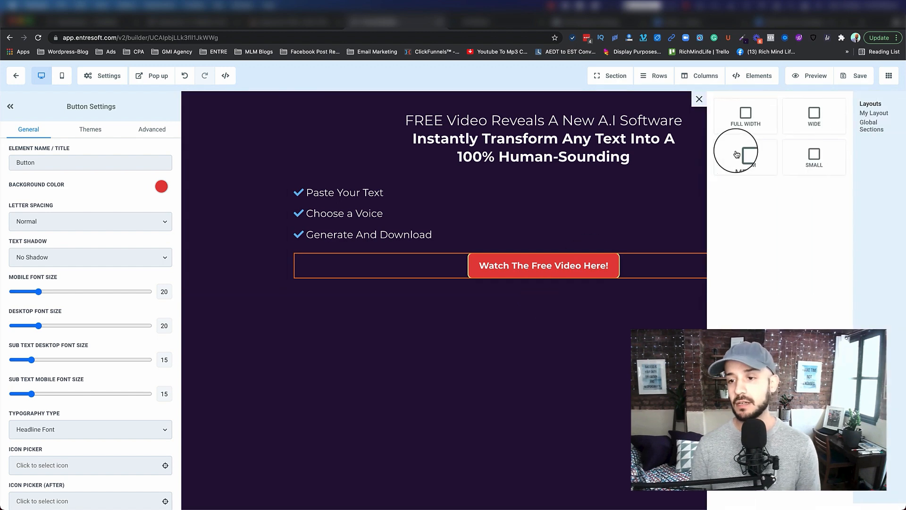
left_click(749, 115)
left_click(543, 327)
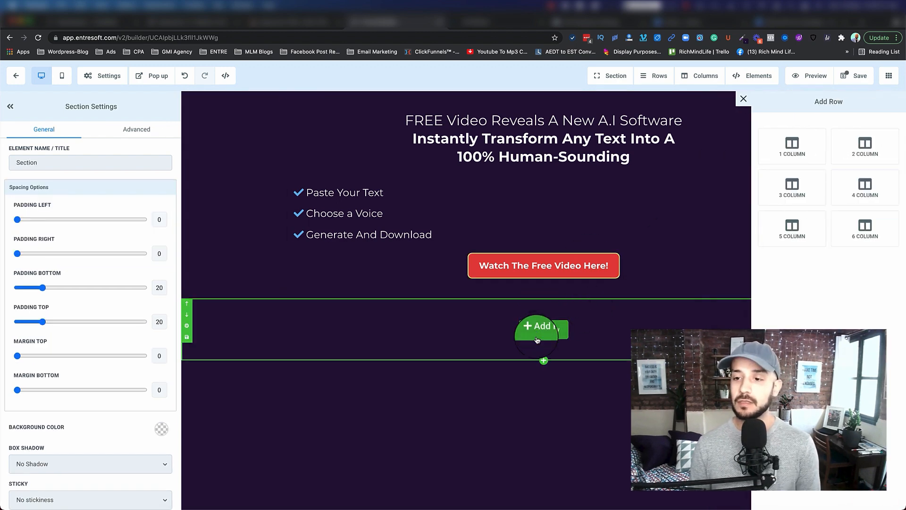
left_click(785, 151)
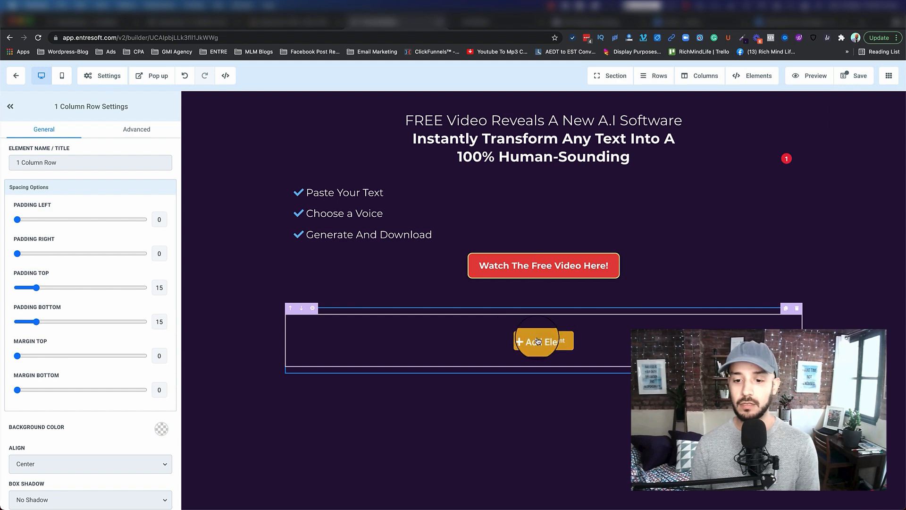
Add a paragraph to the new row and replace its text with the Facebook and earnings disclaimers, Terms Privacy and the 2021 copyright line.
left_click(542, 340)
left_click(743, 212)
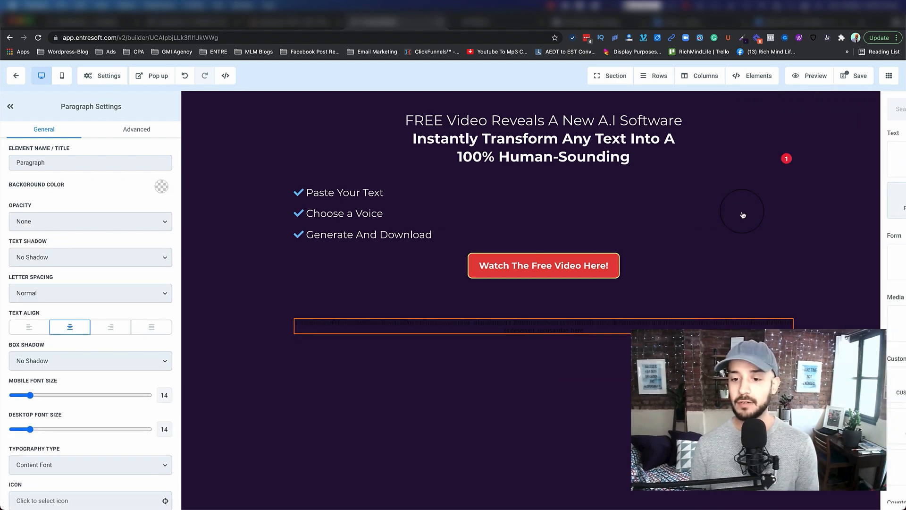
triple_click(549, 328)
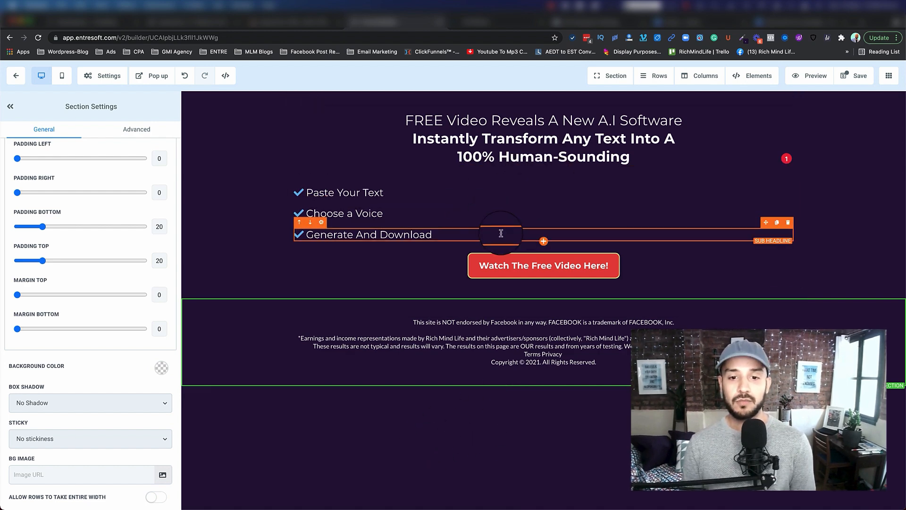
Look over the Speechelo sales page, then examine its affiliate JV page down to the funnel products and email swipes.
left_click(301, 23)
scroll(520, 156, "up", 15)
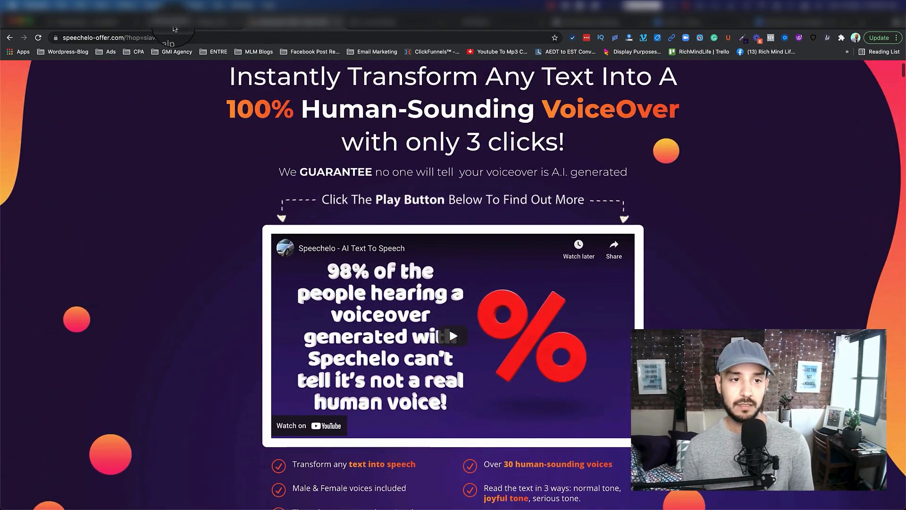
left_click(175, 26)
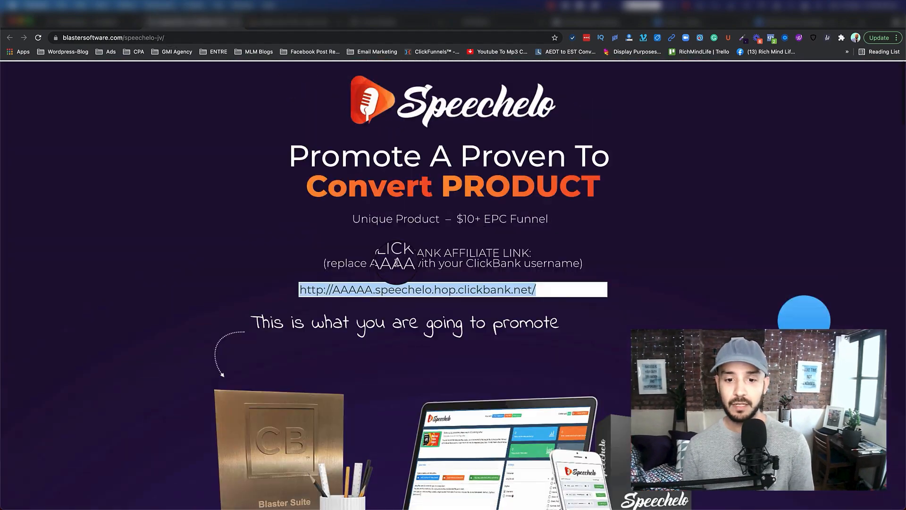
scroll(388, 270, "down", 6)
scroll(415, 266, "down", 12)
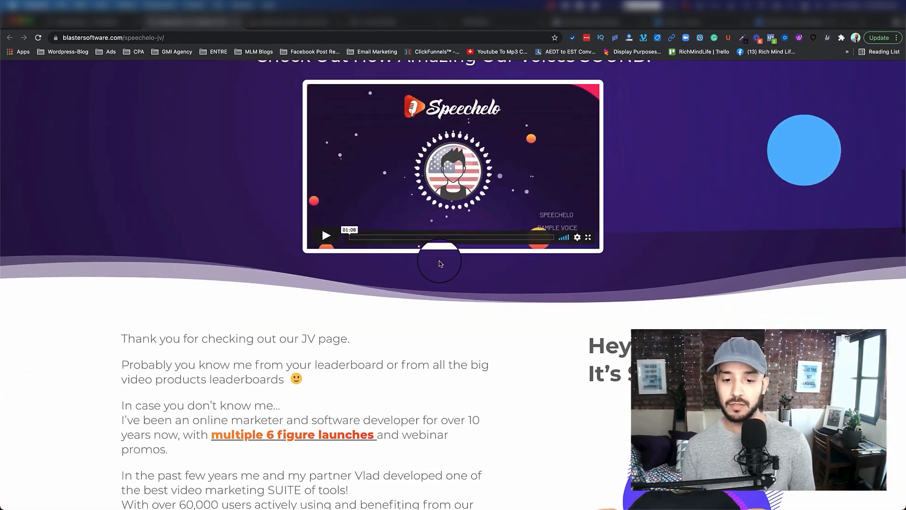
scroll(438, 262, "down", 7)
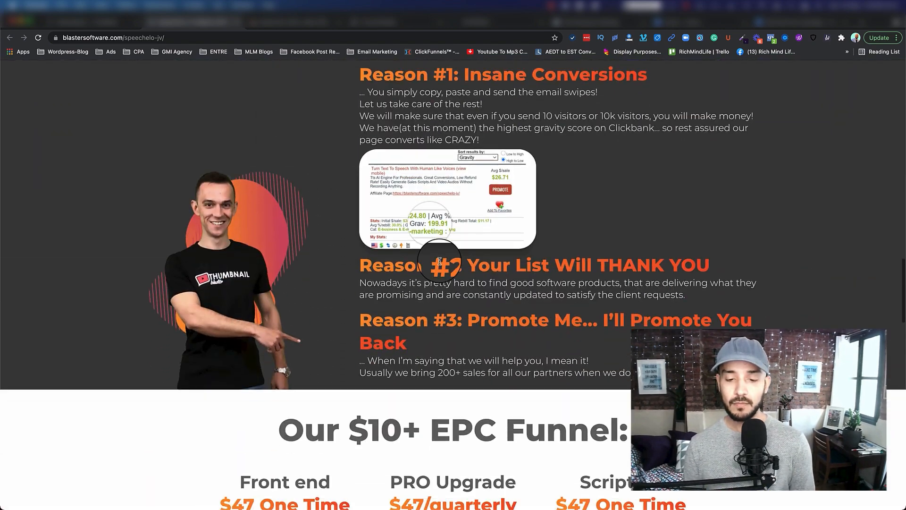
scroll(429, 350, "down", 3)
scroll(428, 351, "down", 4)
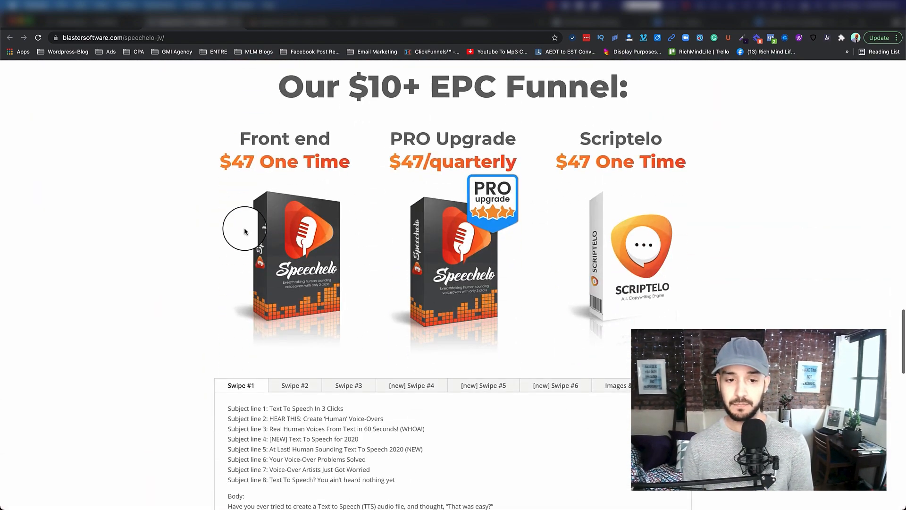
scroll(250, 269, "down", 3)
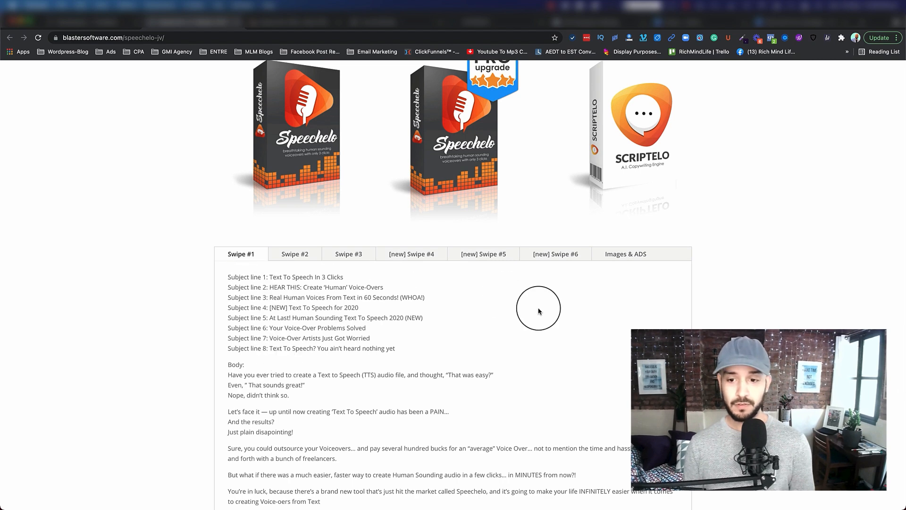
scroll(536, 309, "down", 2)
Examine the Images & ADS promotional graphics on the JV page and the rest of the page down to its footer.
left_click(624, 181)
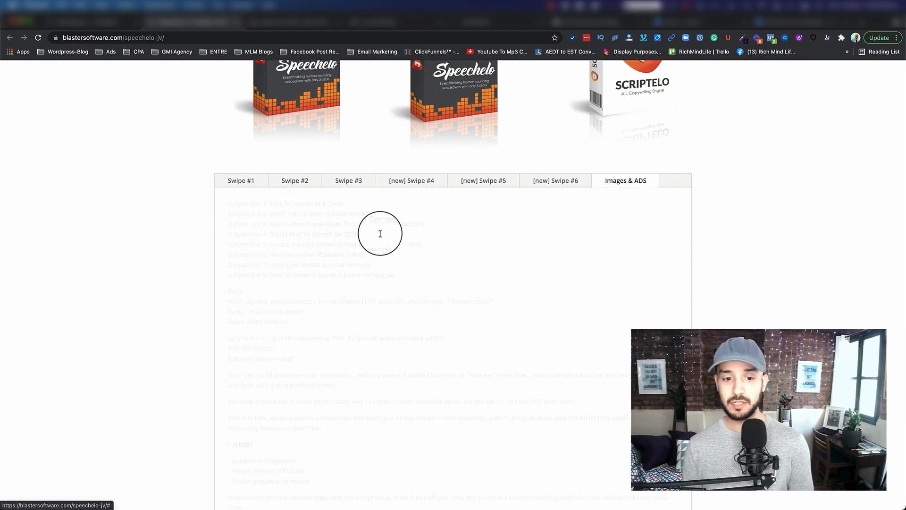
scroll(458, 333, "up", 1)
scroll(458, 333, "down", 8)
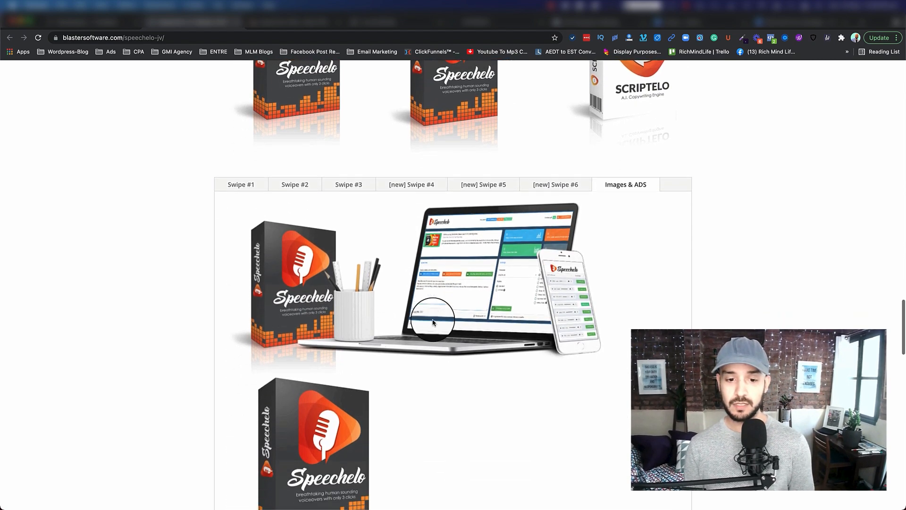
scroll(443, 349, "down", 3)
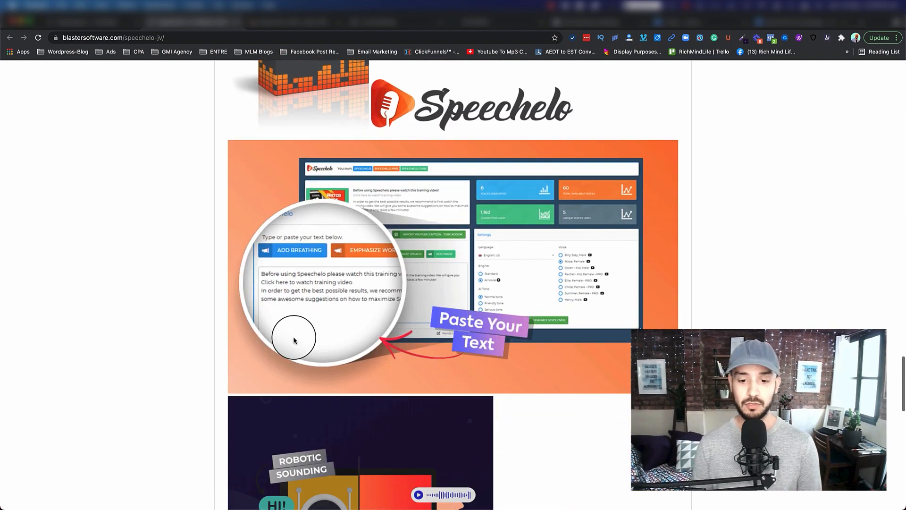
scroll(414, 300, "down", 10)
scroll(467, 229, "down", 5)
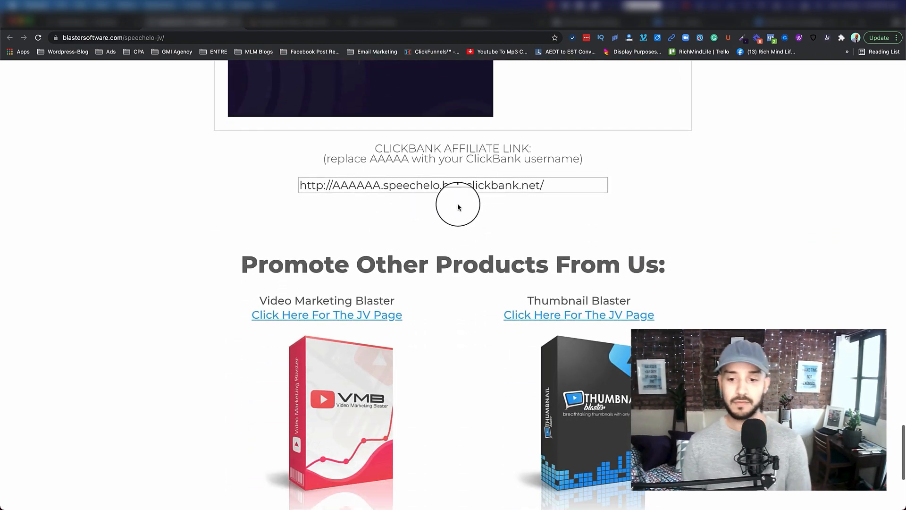
scroll(449, 317, "down", 3)
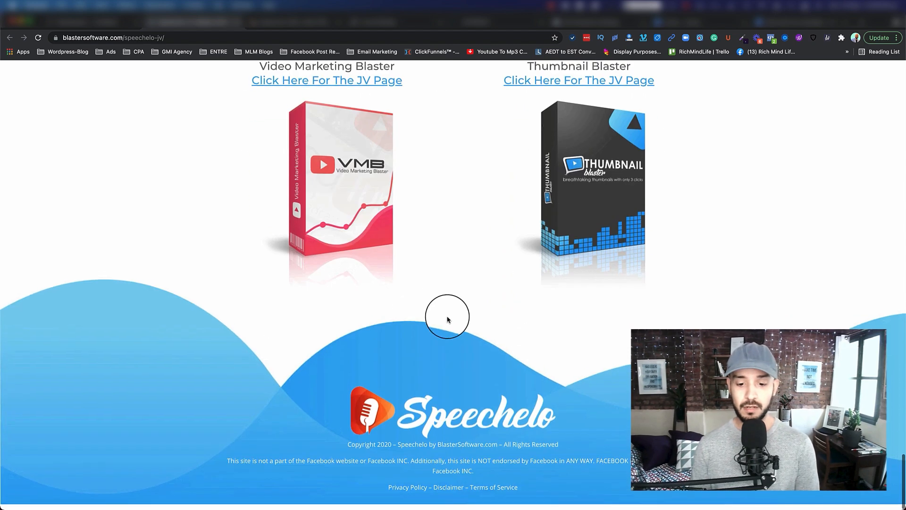